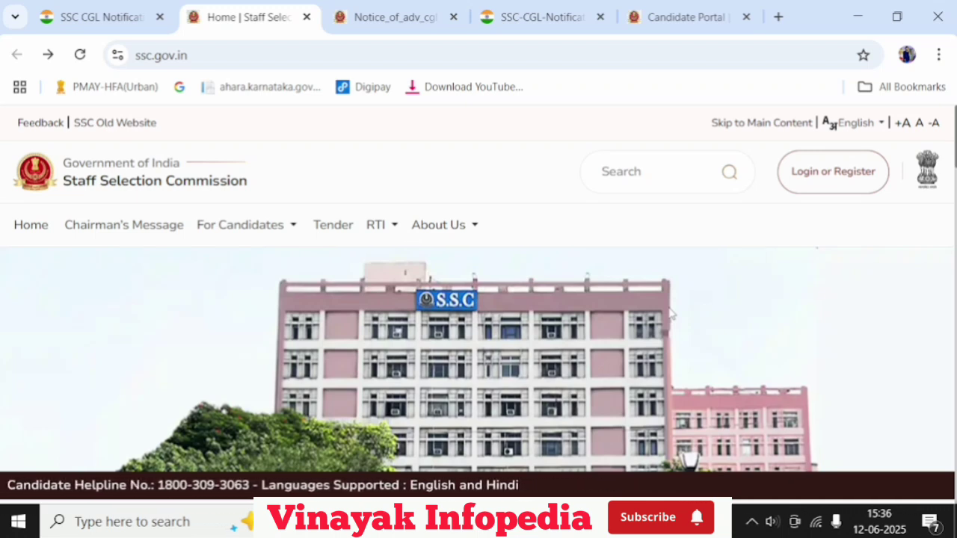
Open the candidate login form and start registering as a new user.
click(813, 186)
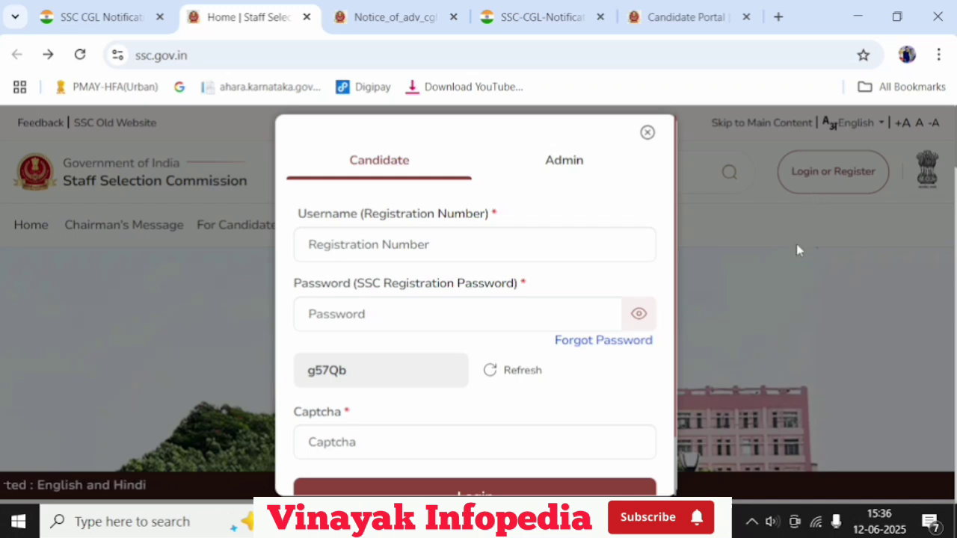
scroll(795, 244, down, 1)
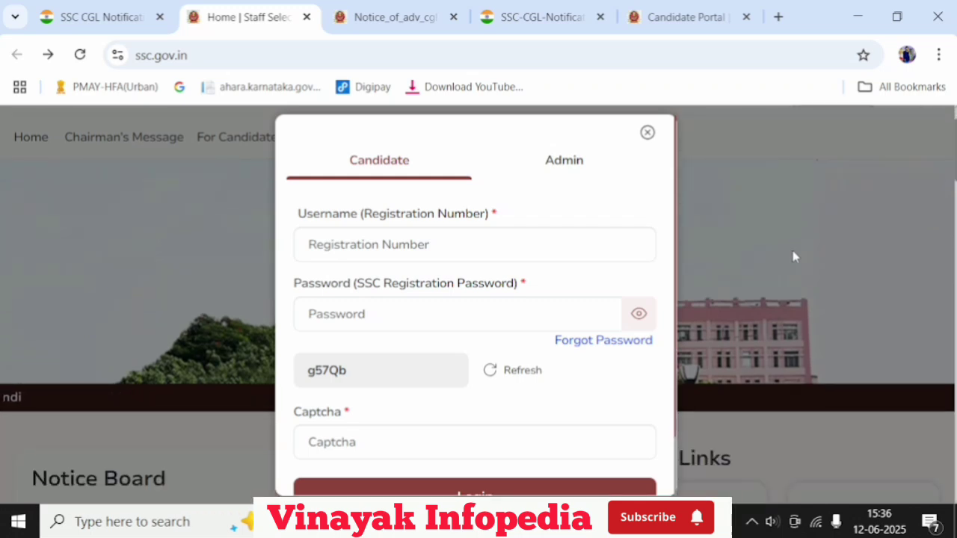
scroll(626, 323, down, 1)
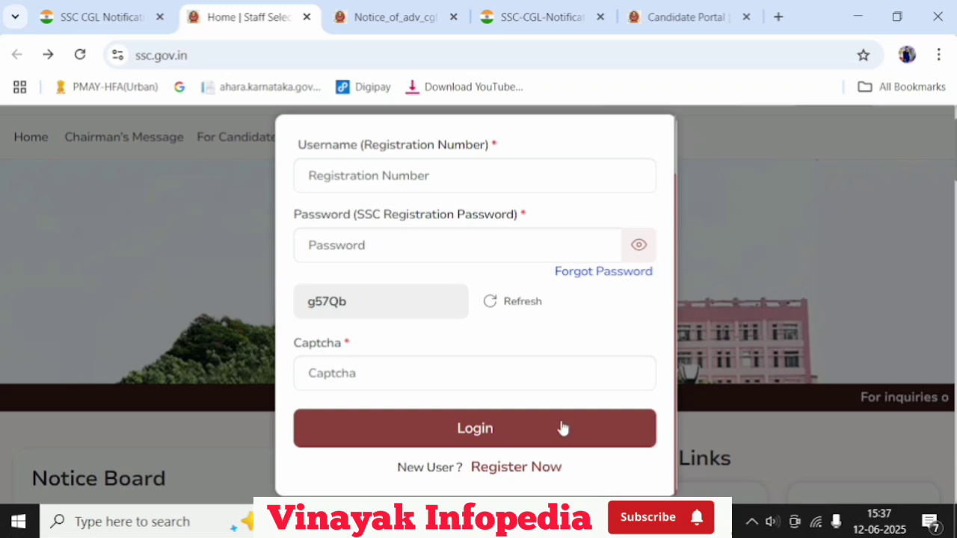
click(535, 471)
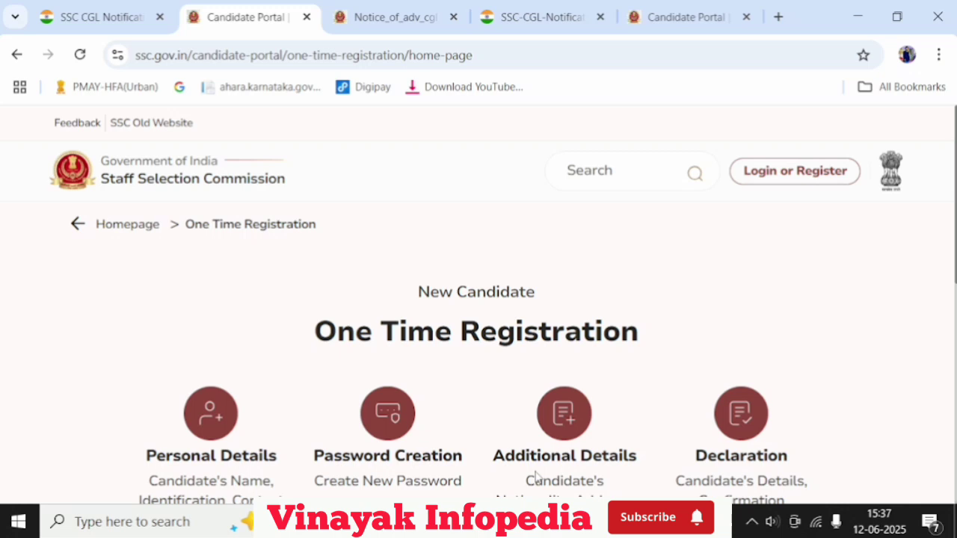
Review the One Time Registration stages and the cautionary note, and continue to the Personal Details form.
scroll(547, 424, down, 1)
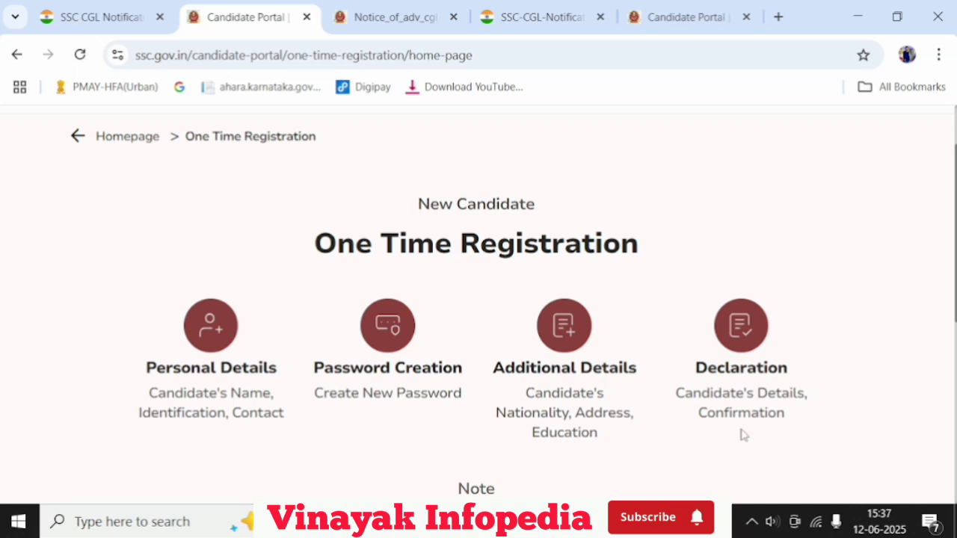
scroll(776, 381, down, 2)
scroll(777, 391, down, 1)
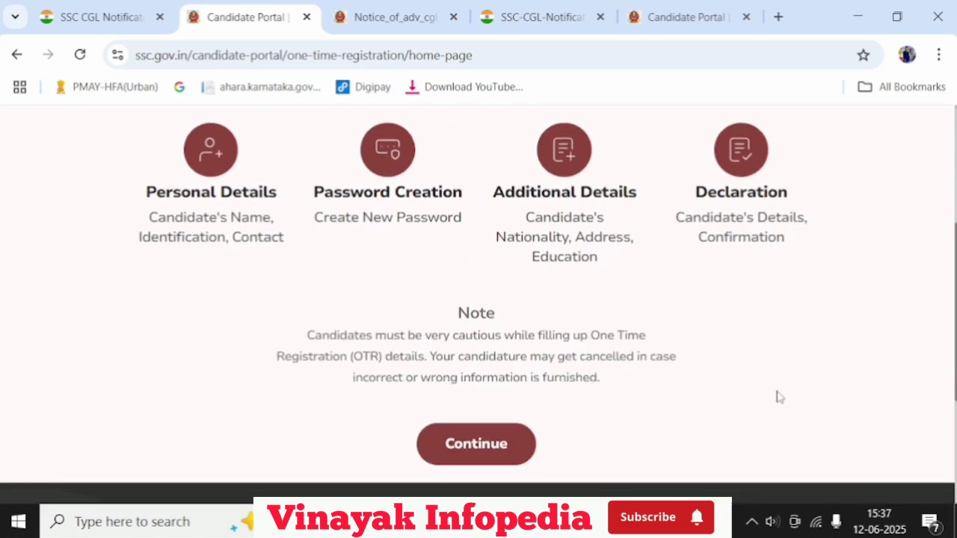
scroll(777, 396, up, 3)
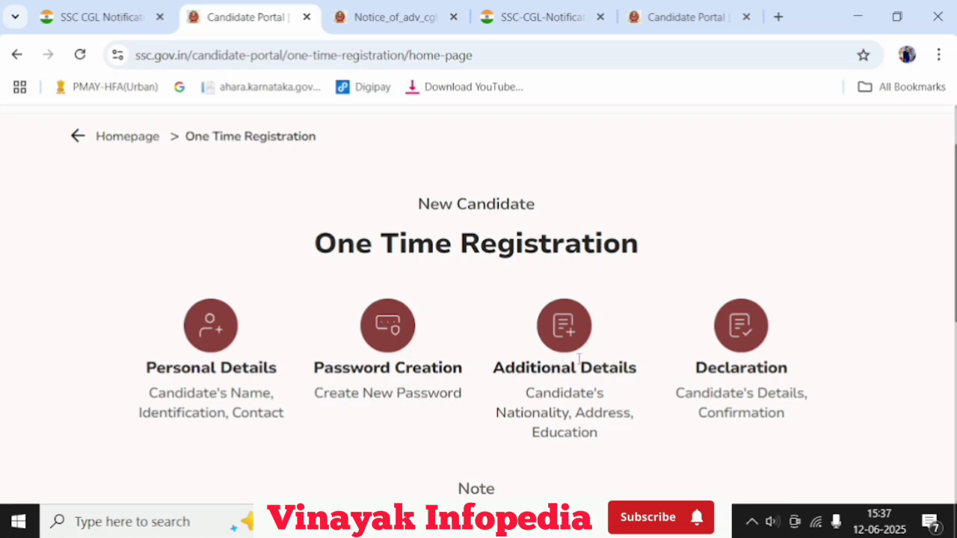
scroll(580, 360, down, 5)
click(507, 368)
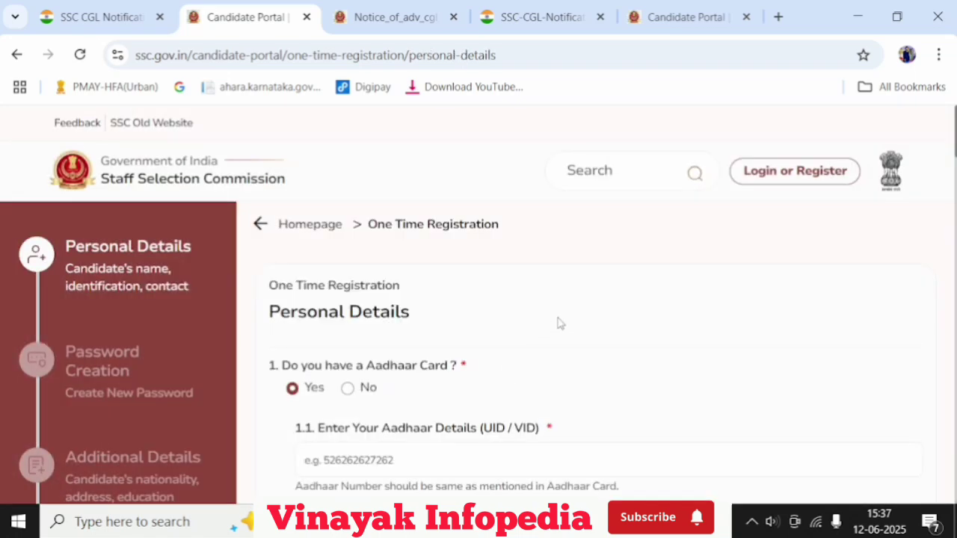
Examine the Aadhaar section of Personal Details, including the number and verification fields, the consent statement and the OTP option.
scroll(559, 323, down, 1)
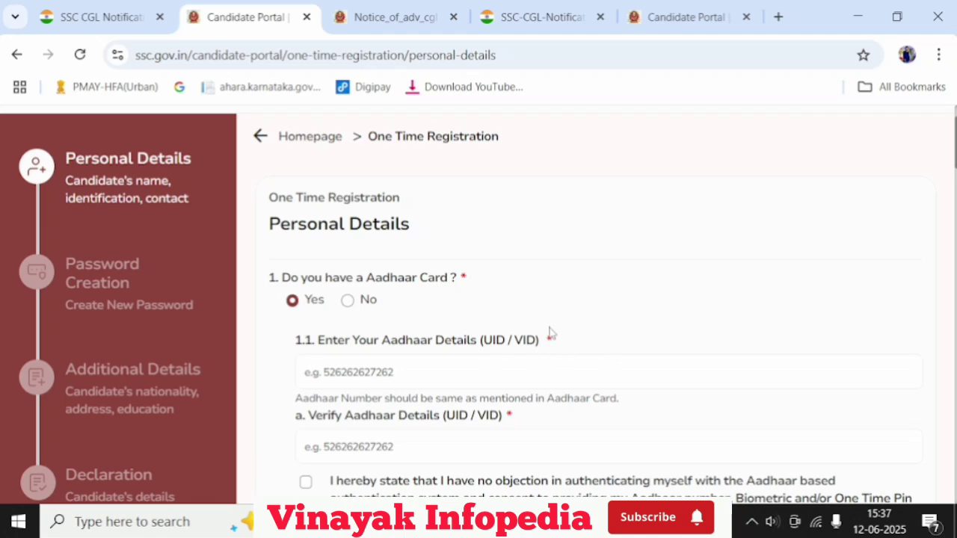
scroll(566, 318, down, 2)
scroll(565, 318, up, 3)
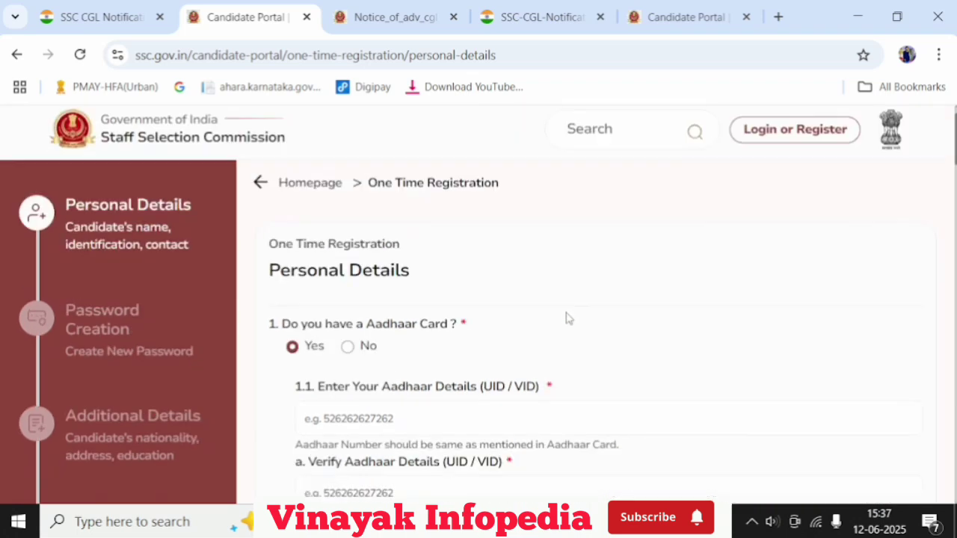
scroll(567, 317, down, 2)
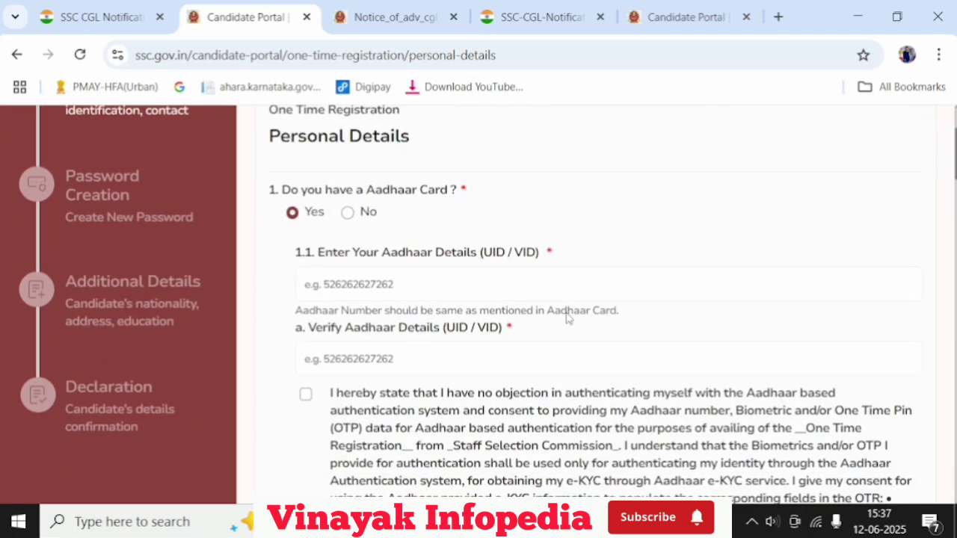
scroll(568, 312, up, 1)
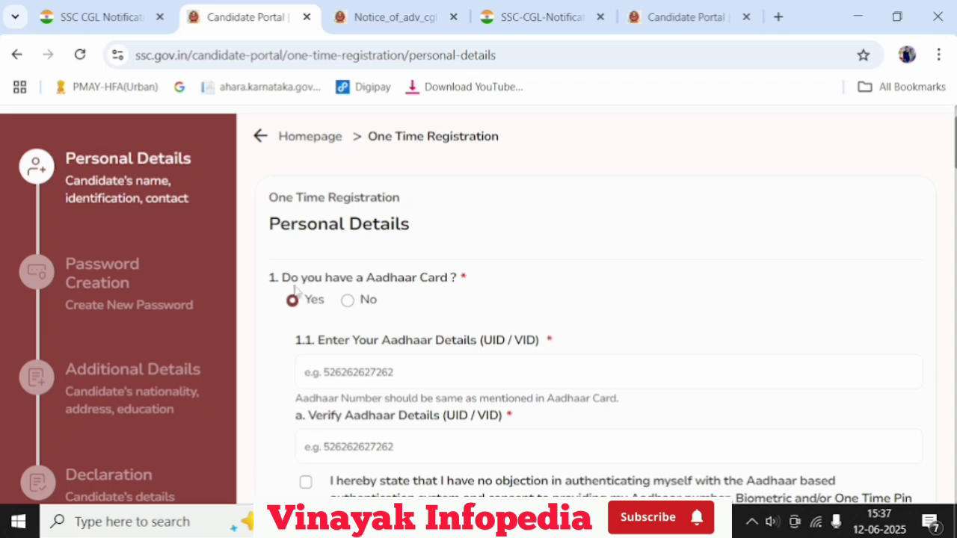
scroll(447, 292, down, 1)
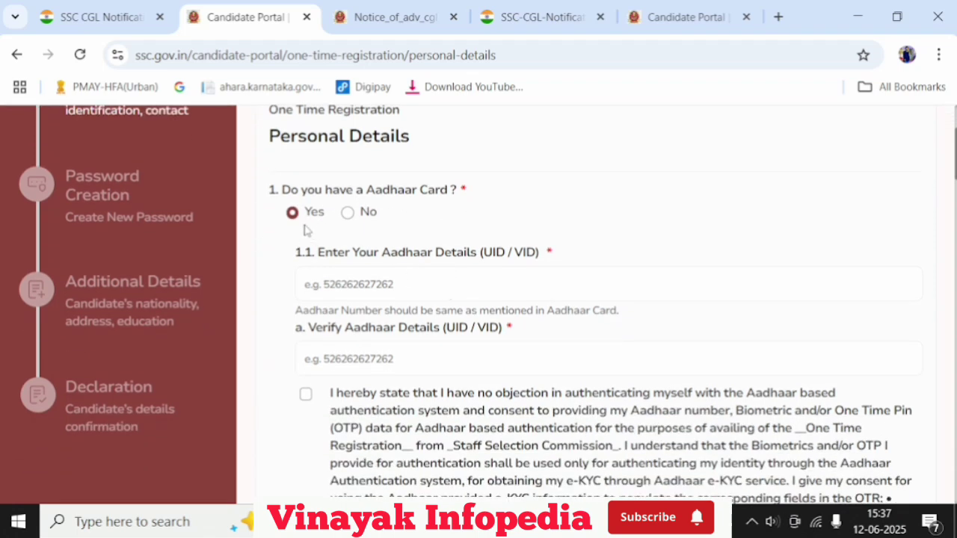
click(390, 292)
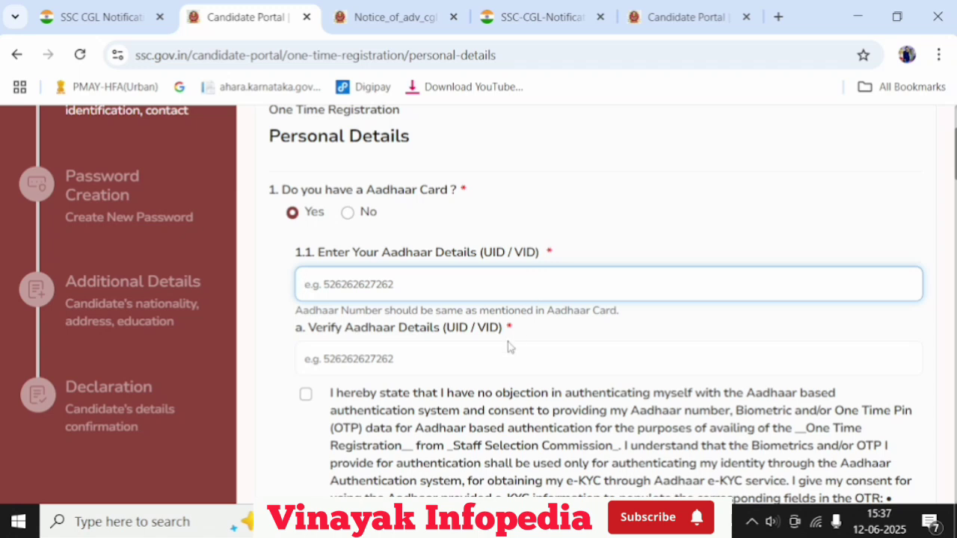
click(448, 363)
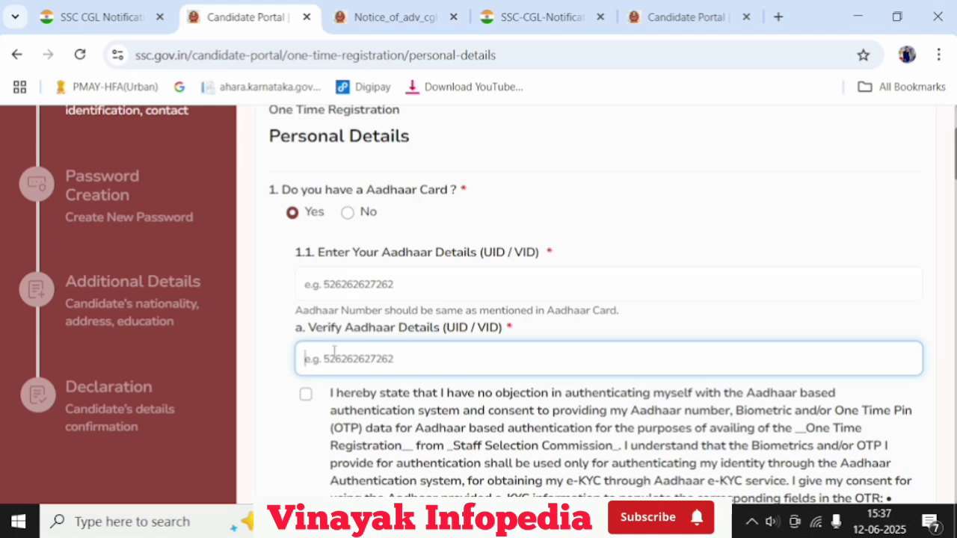
scroll(516, 352, down, 2)
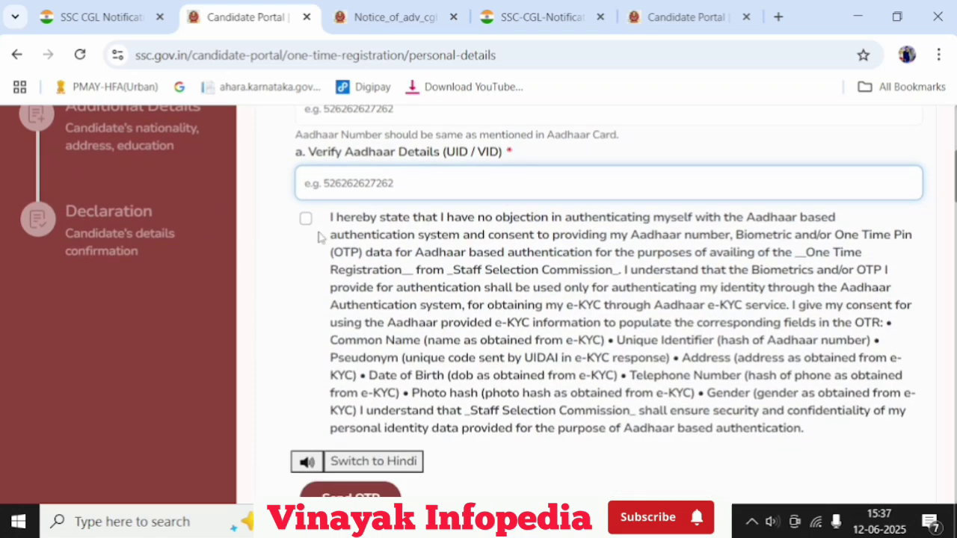
scroll(319, 236, down, 2)
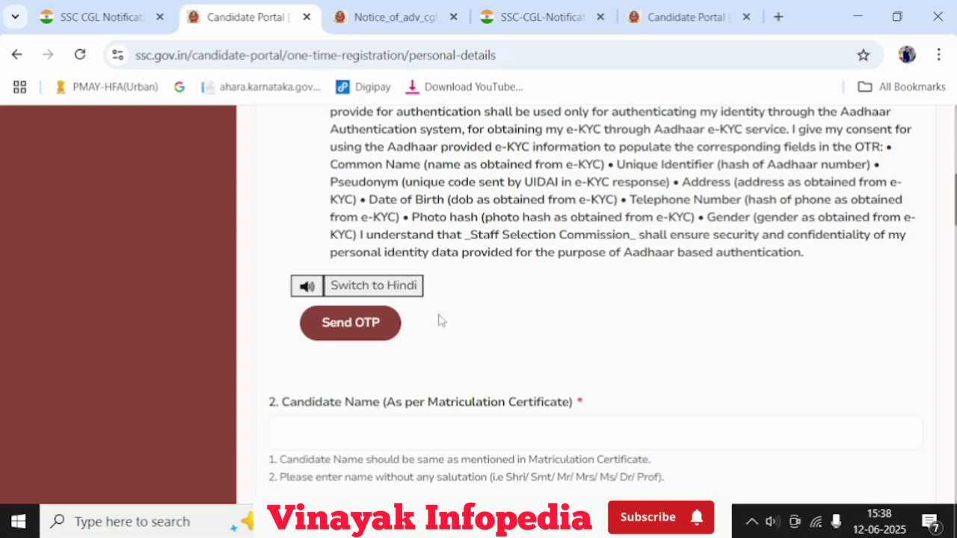
Examine the Candidate Name field, its matriculation certificate instructions and the field for verifying the name.
scroll(449, 320, down, 2)
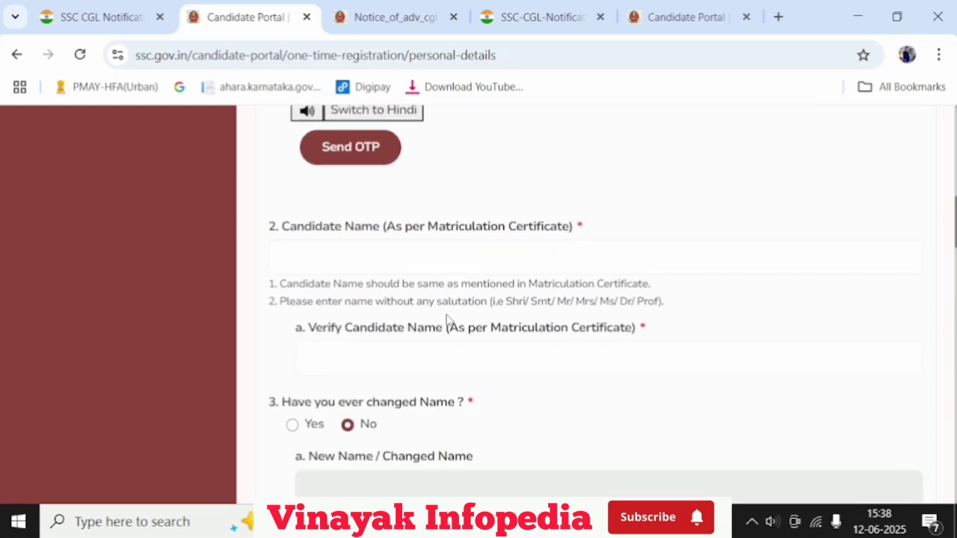
click(465, 247)
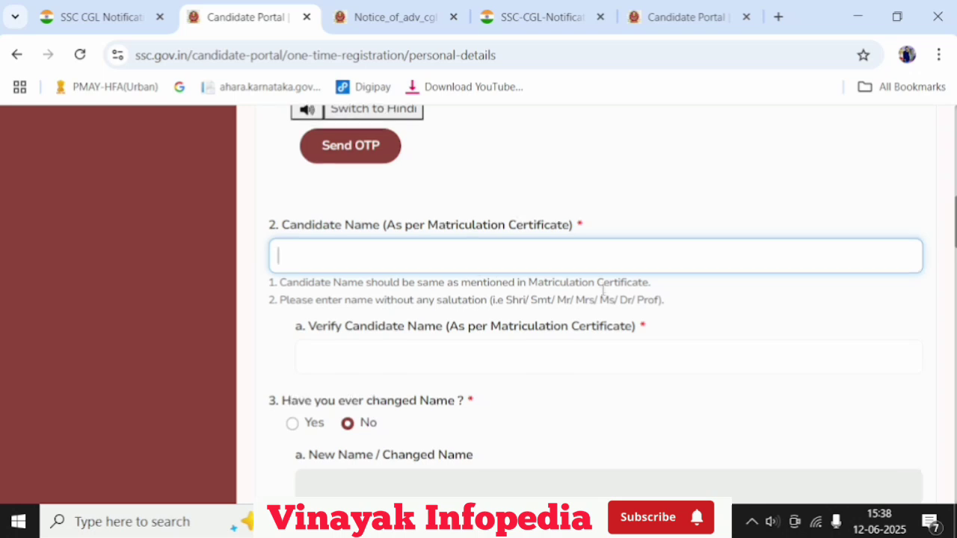
scroll(396, 296, down, 2)
click(398, 280)
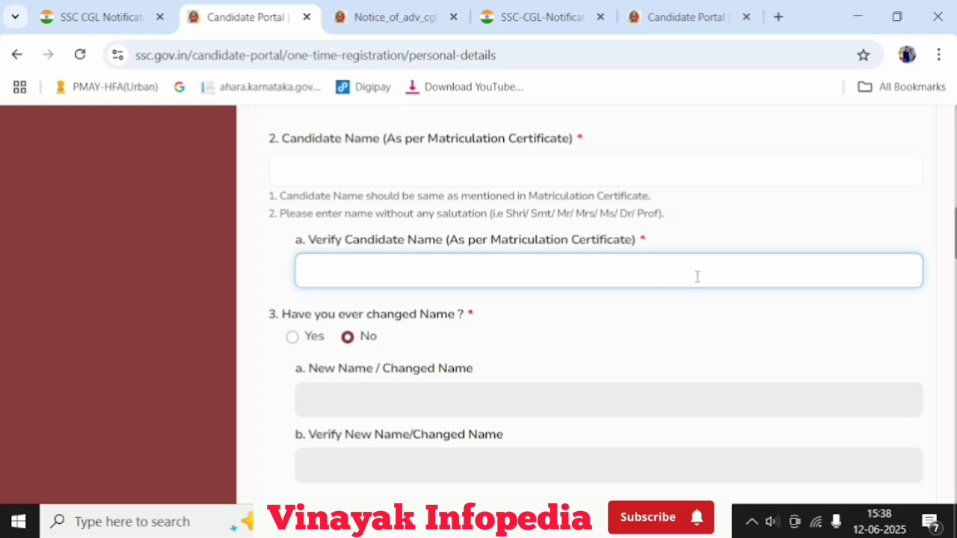
Try answering Yes to the changed-name question, check the new name fields, and set the answer back to No.
scroll(697, 276, down, 2)
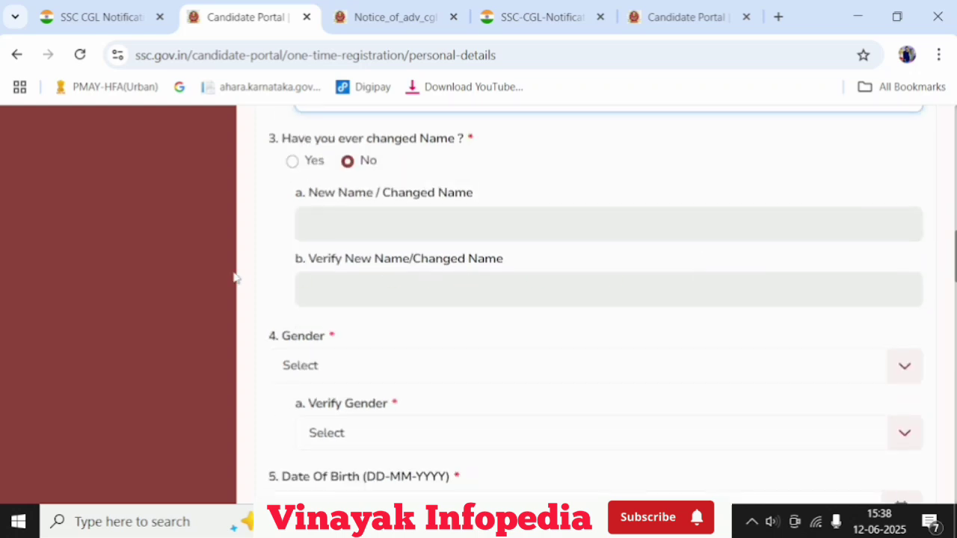
scroll(438, 208, up, 1)
scroll(438, 208, up, 1)
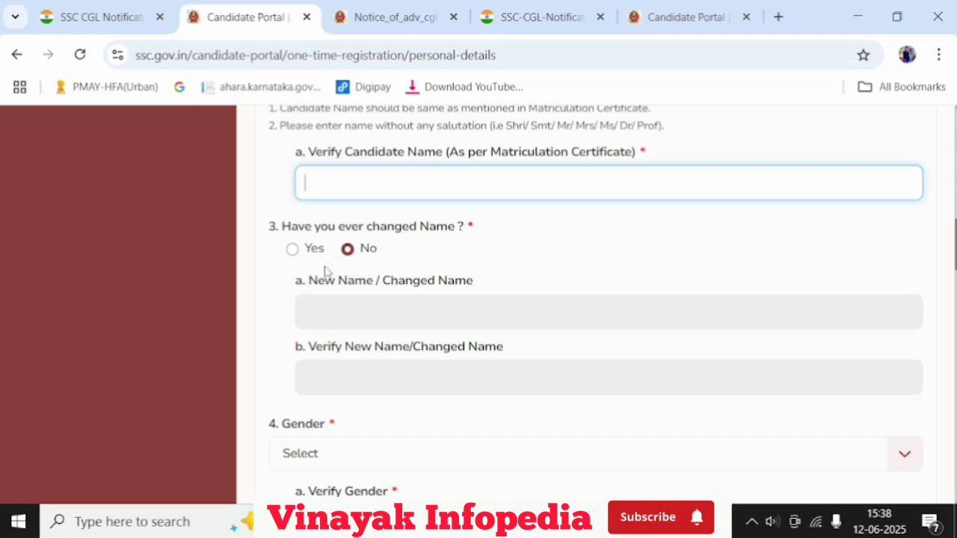
click(296, 254)
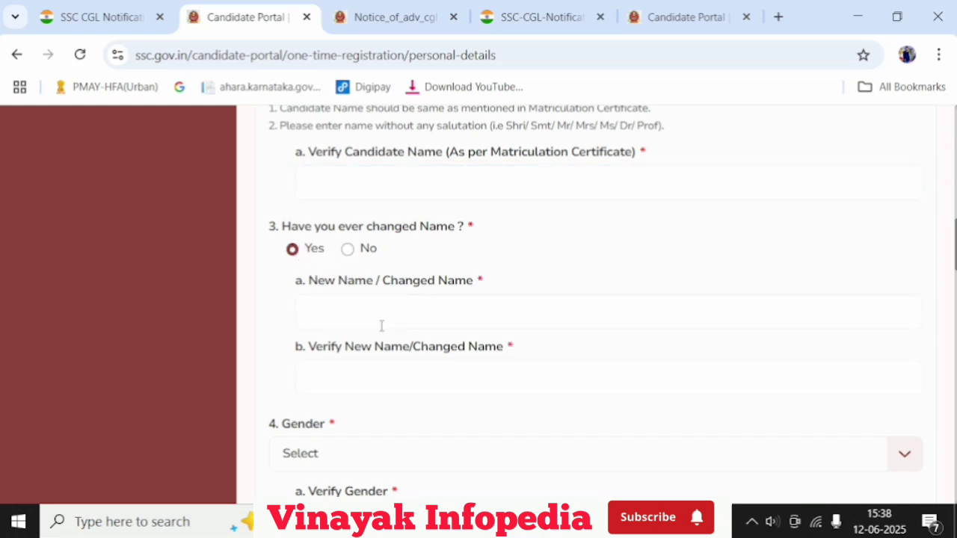
click(354, 312)
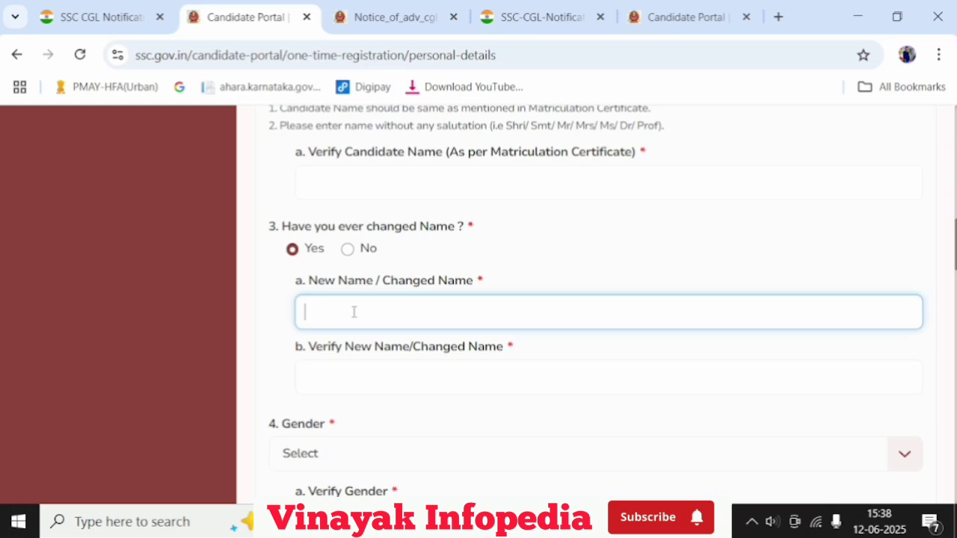
click(374, 380)
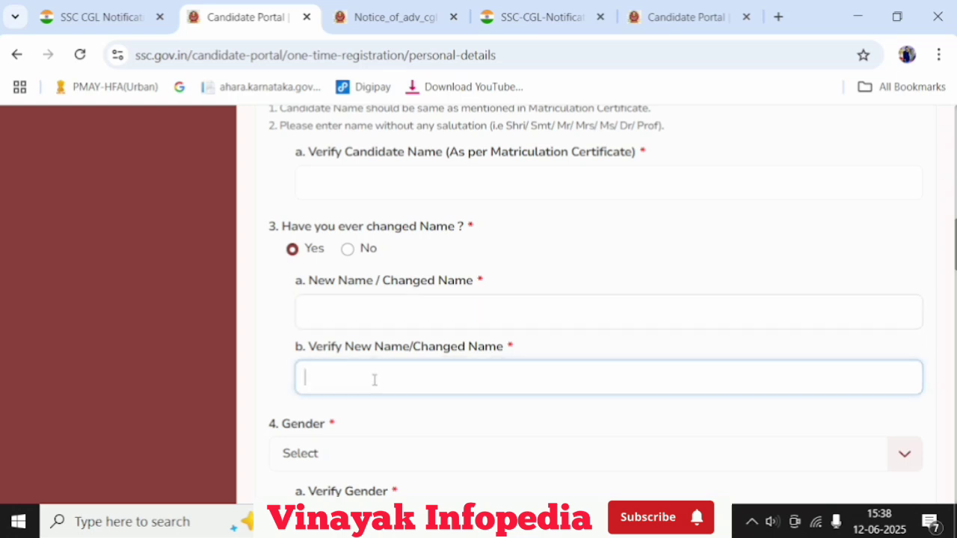
click(351, 250)
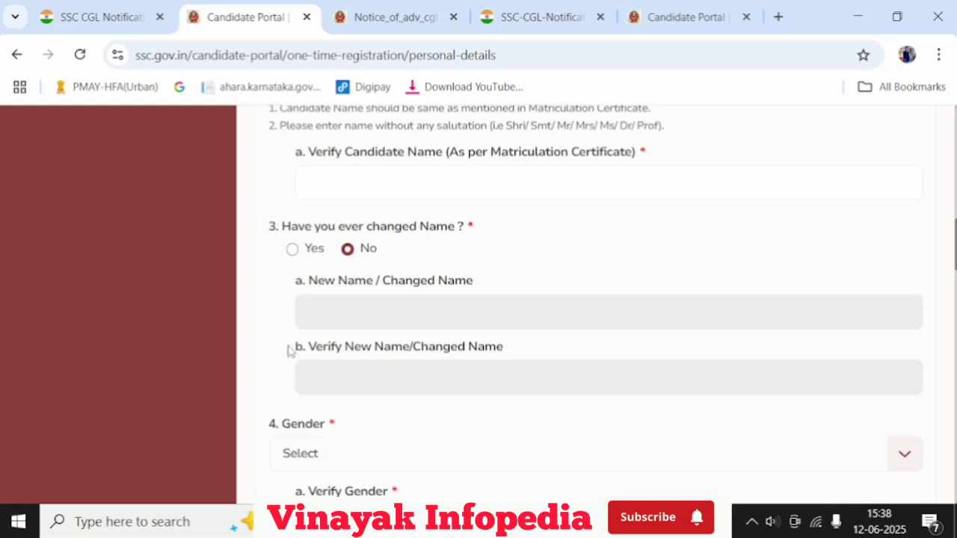
Look through the available options for Gender and Verify Gender without choosing any.
scroll(448, 391, down, 1)
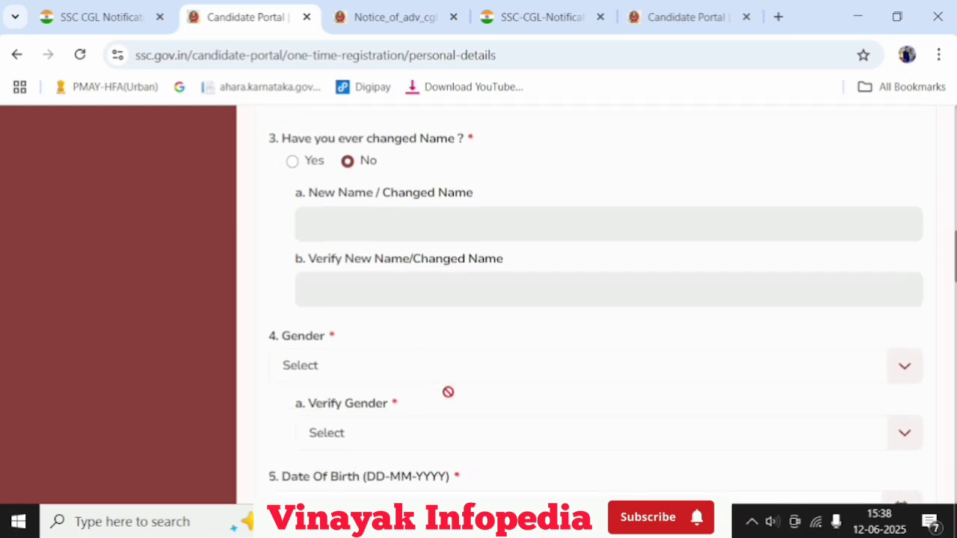
click(383, 370)
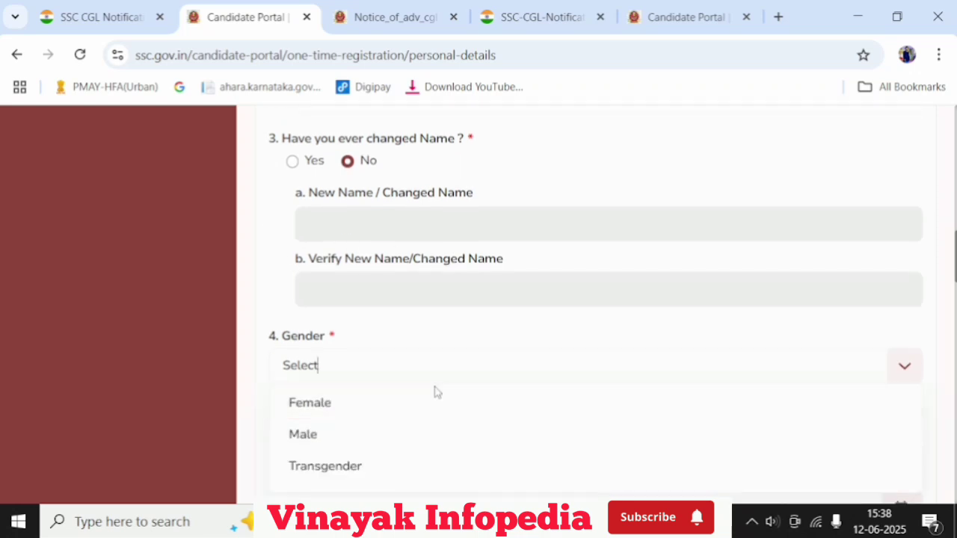
click(239, 379)
scroll(241, 374, down, 3)
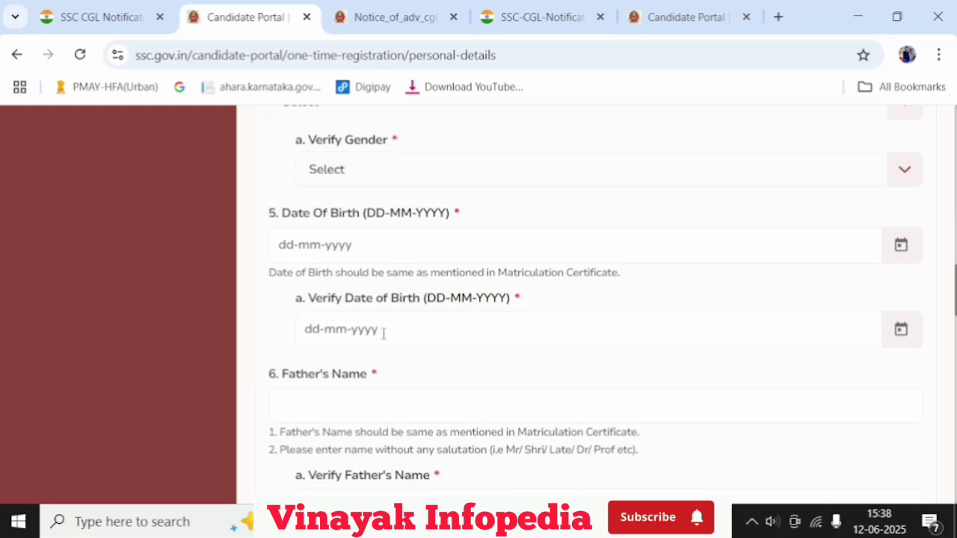
scroll(418, 318, up, 1)
click(482, 269)
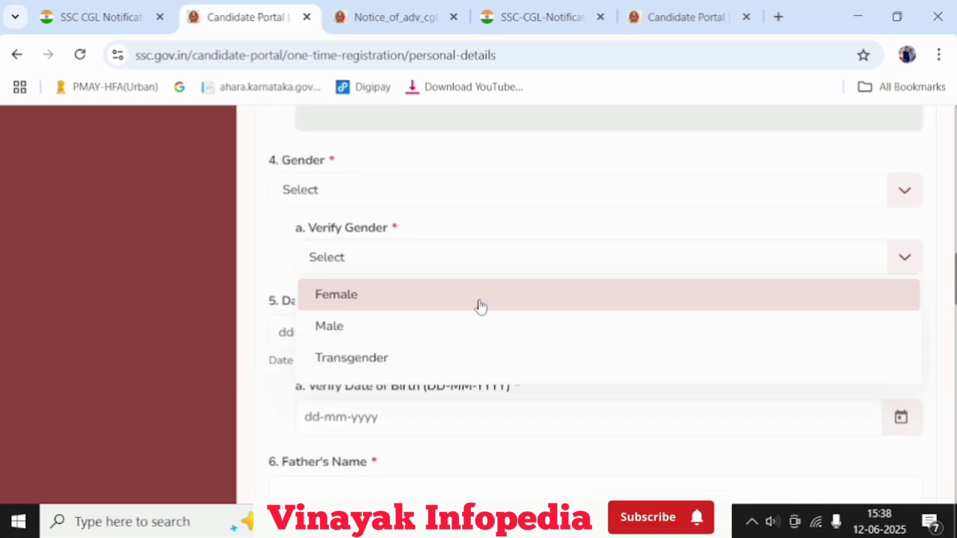
click(247, 262)
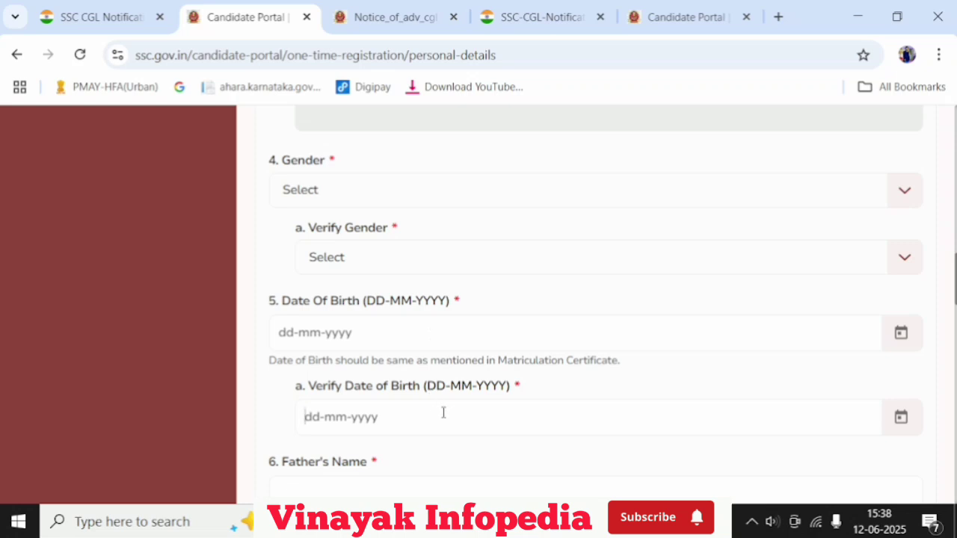
Examine the Father's Name and Mother's Name fields, their matriculation certificate instructions and the fields for verifying each name.
scroll(538, 378, down, 3)
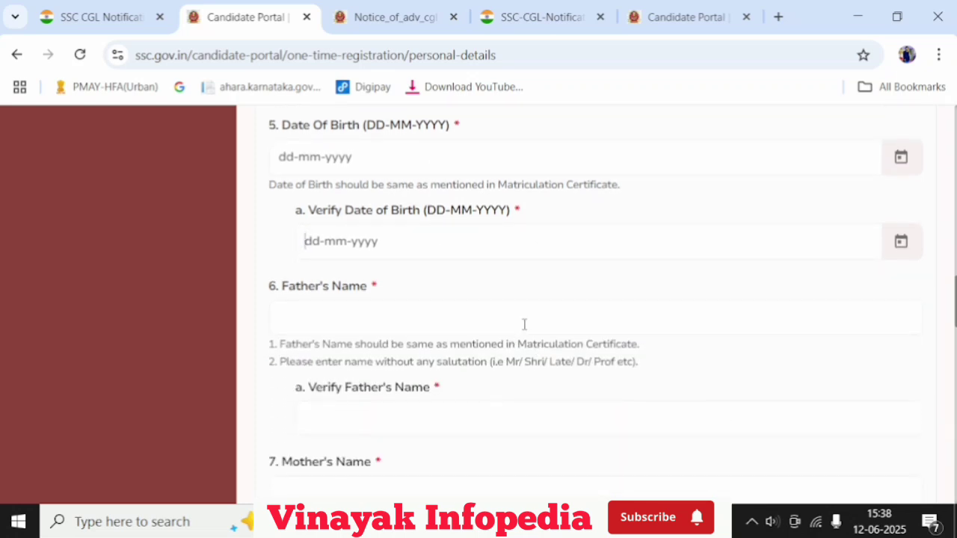
click(524, 323)
scroll(524, 324, down, 1)
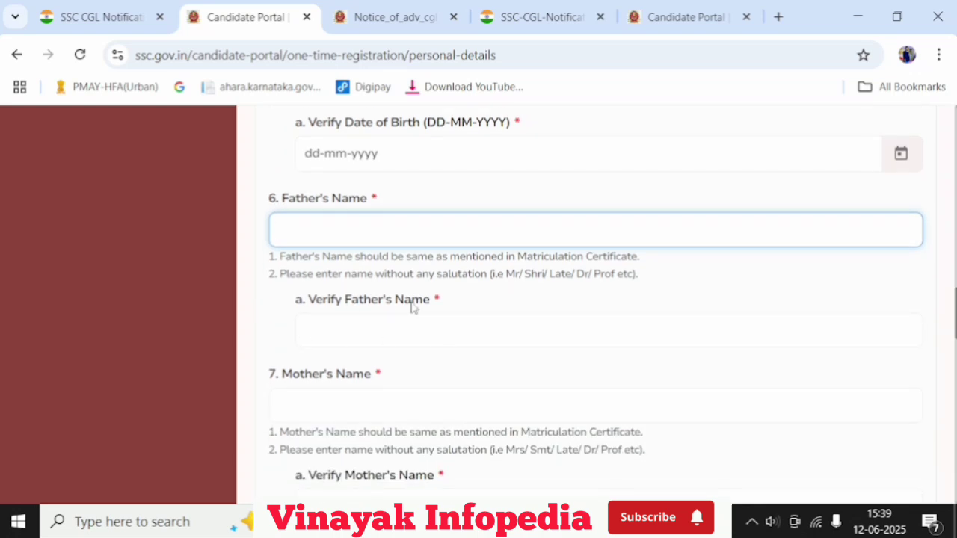
click(408, 340)
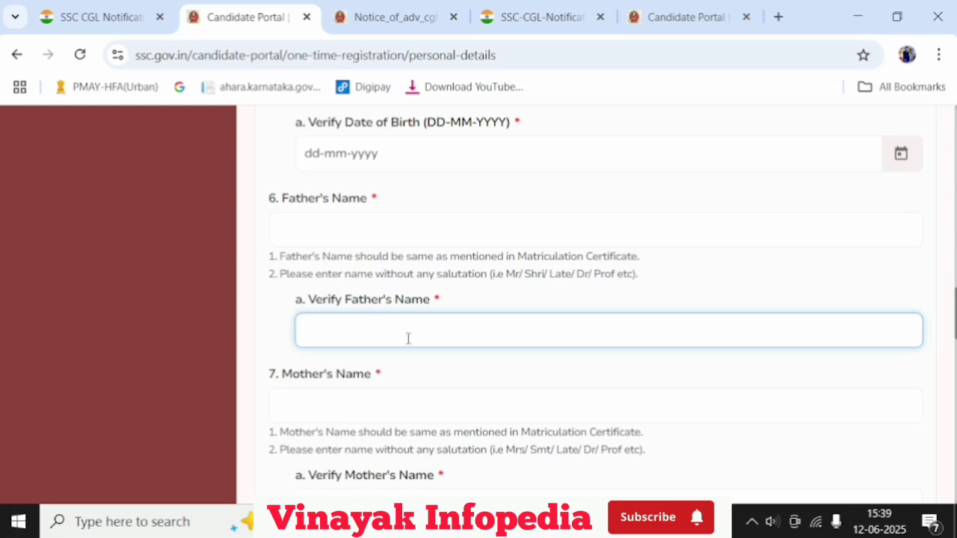
click(416, 408)
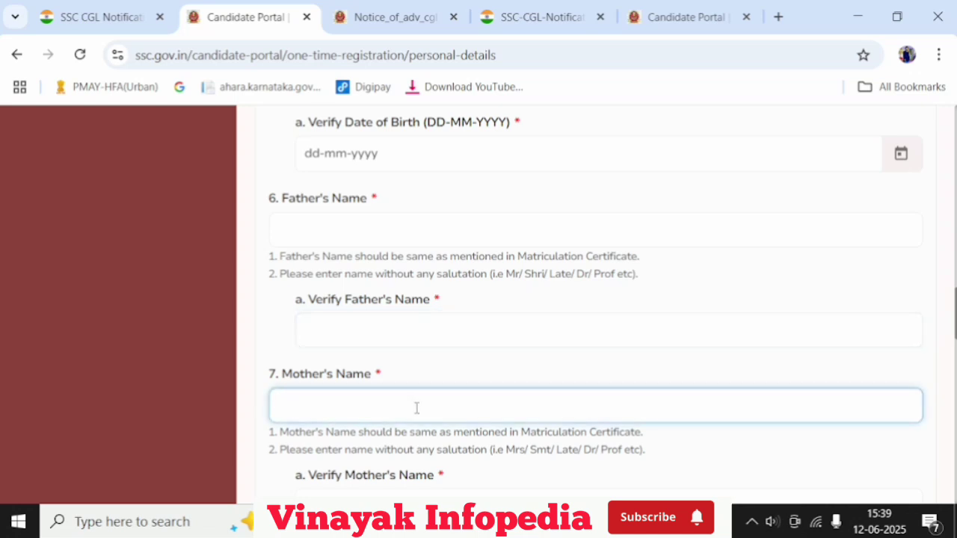
scroll(418, 404, down, 2)
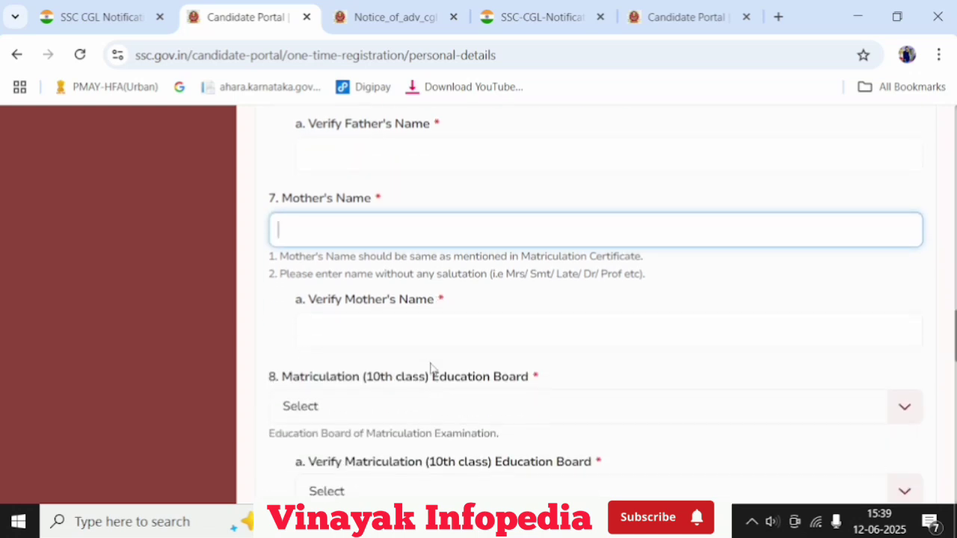
click(439, 338)
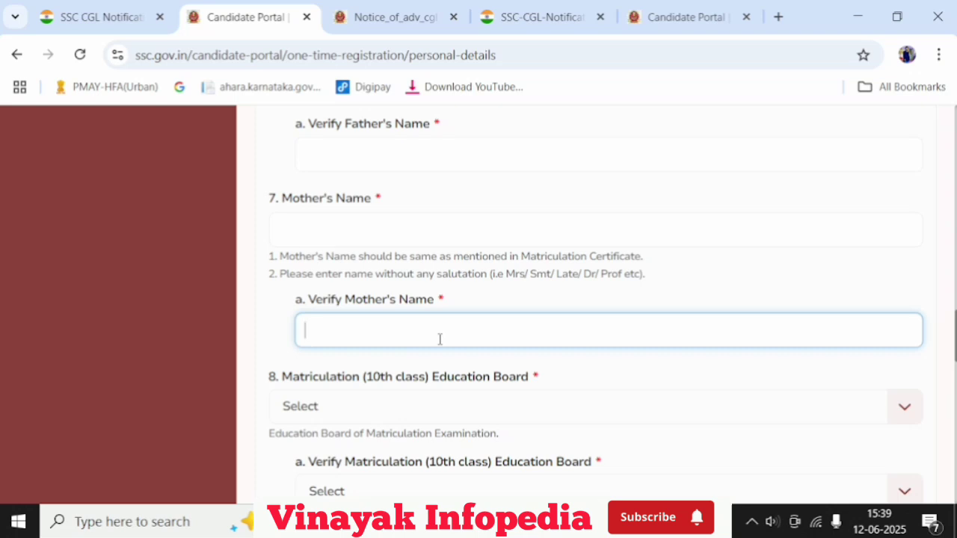
Set both the Matriculation (10th class) Education Board and its verification to Karnataka Secondary Education Examination Board.
click(520, 415)
scroll(520, 415, down, 2)
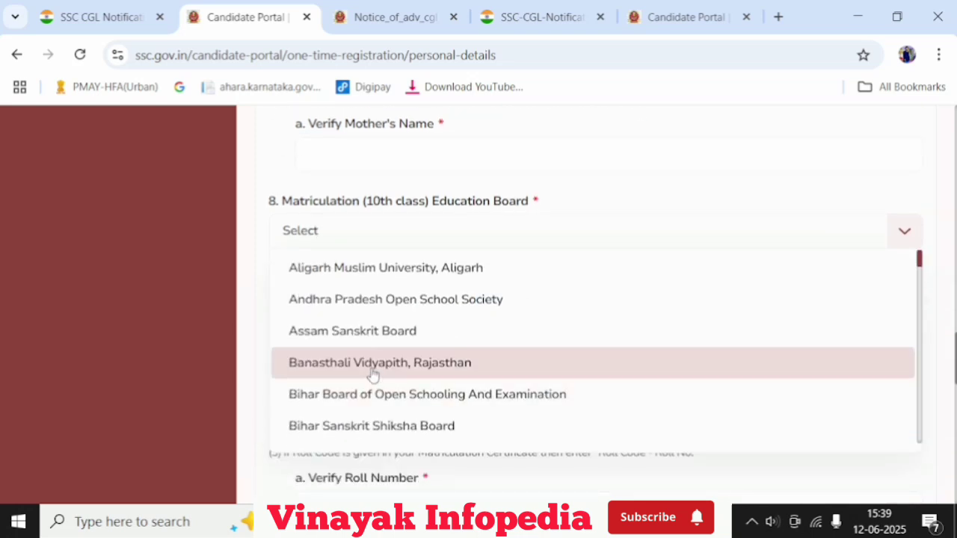
scroll(380, 367, down, 4)
scroll(380, 367, down, 3)
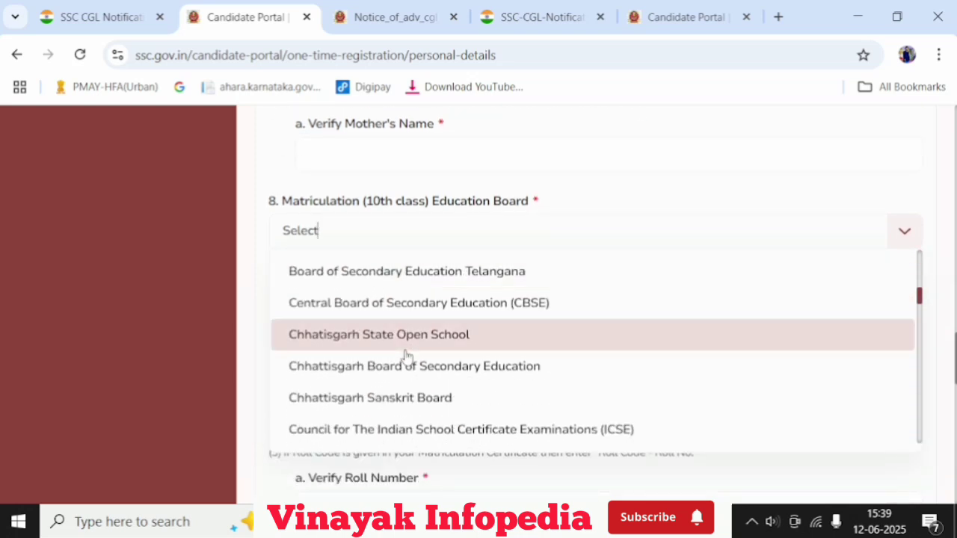
scroll(411, 364, down, 3)
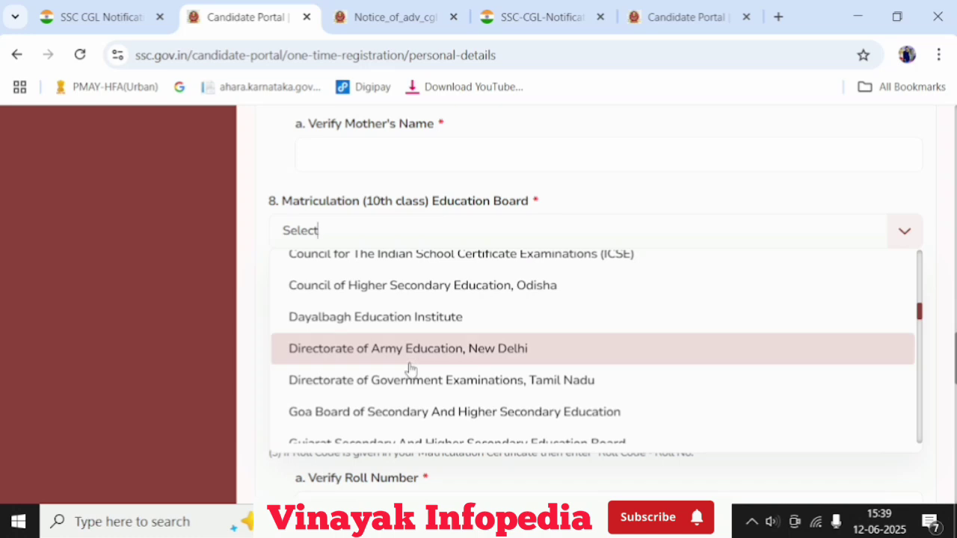
scroll(410, 368, down, 3)
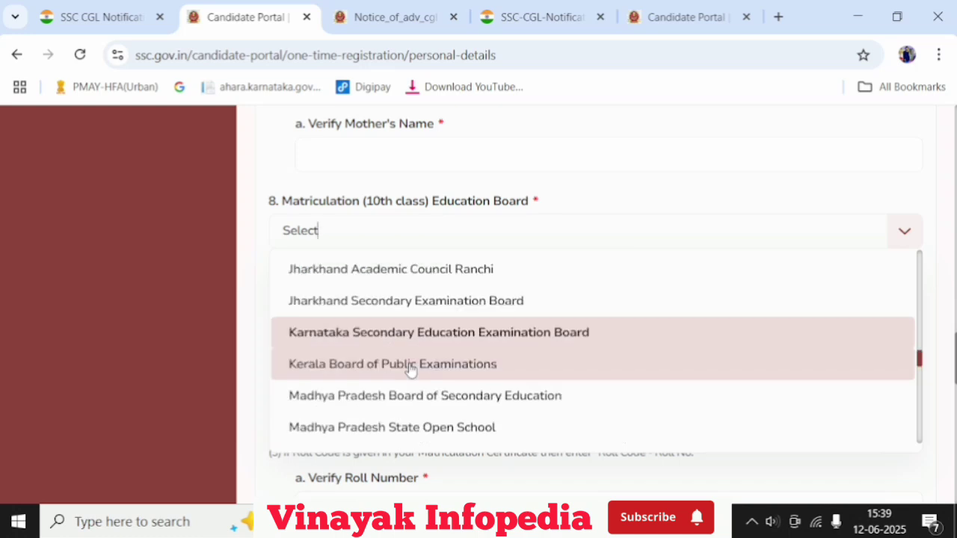
click(461, 340)
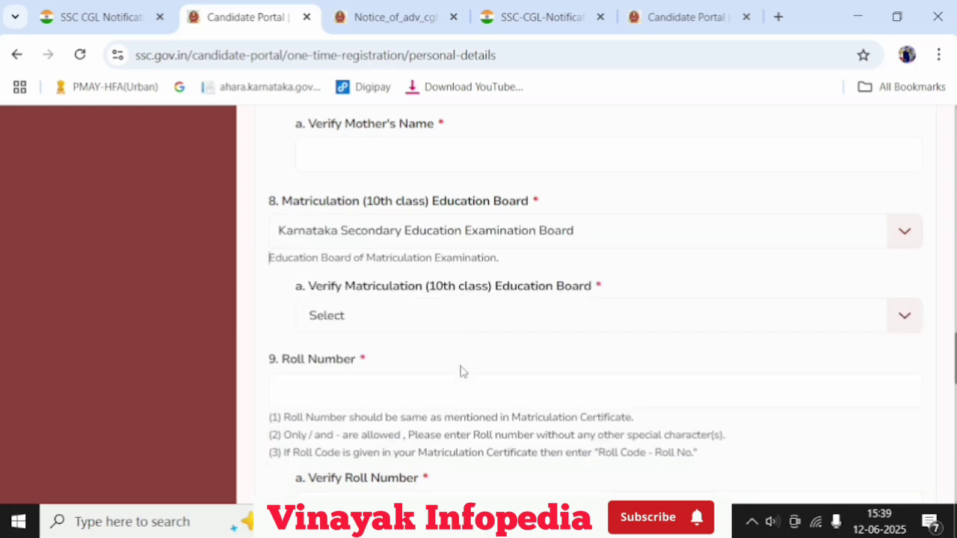
click(501, 323)
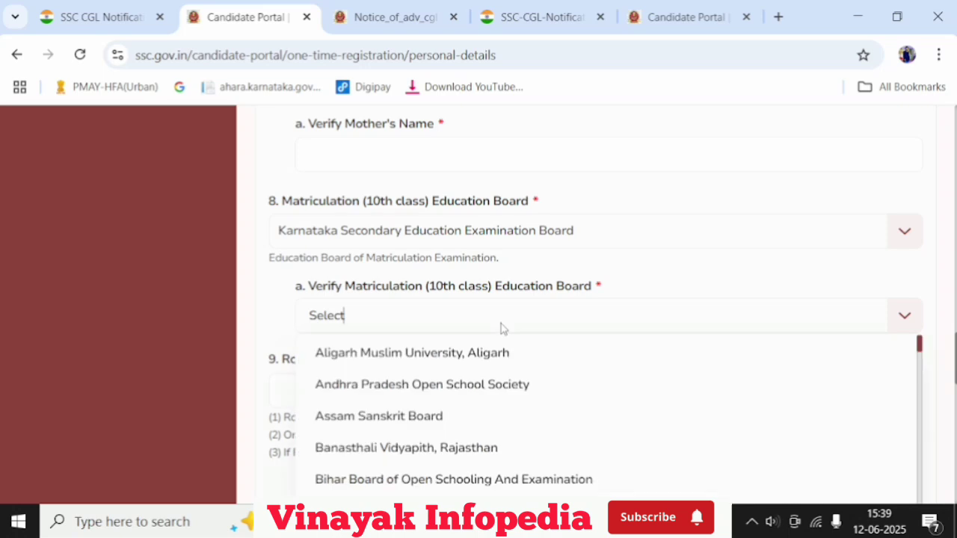
scroll(461, 458, down, 6)
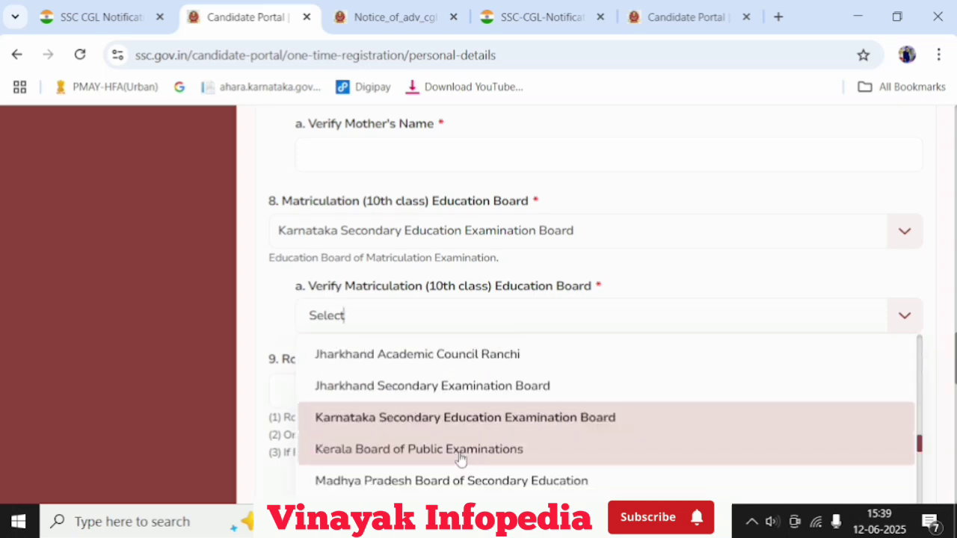
click(498, 417)
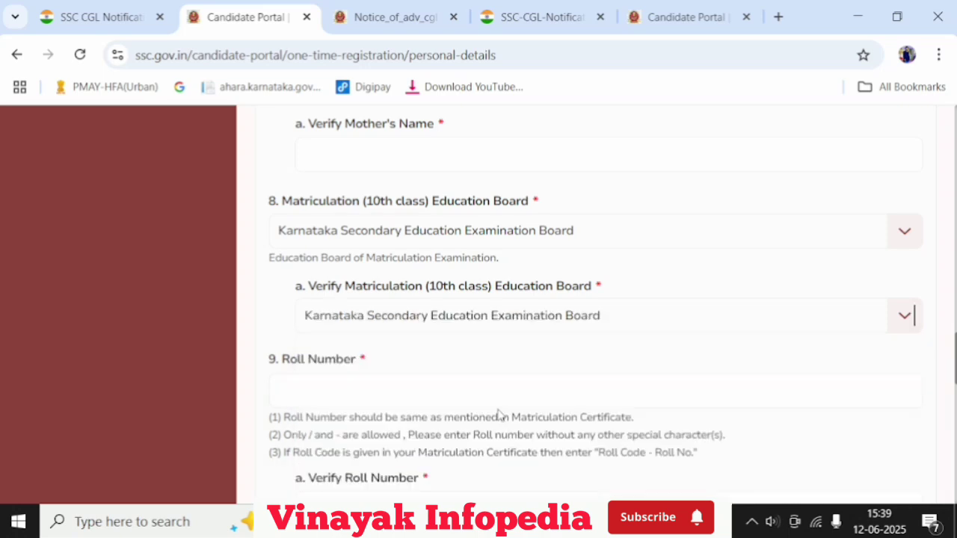
Examine the Roll Number field, its entry instructions and the Verify Roll Number field.
click(473, 391)
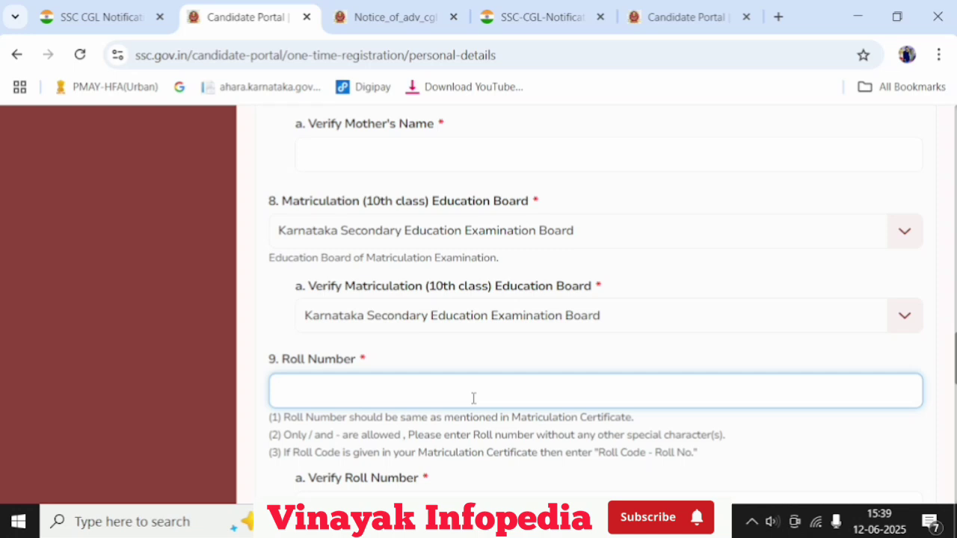
scroll(545, 371, down, 1)
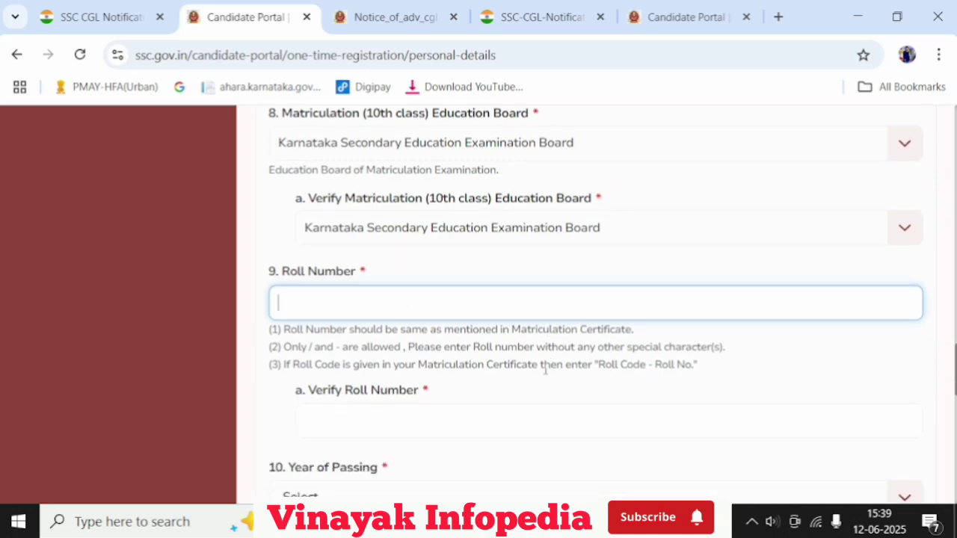
click(410, 429)
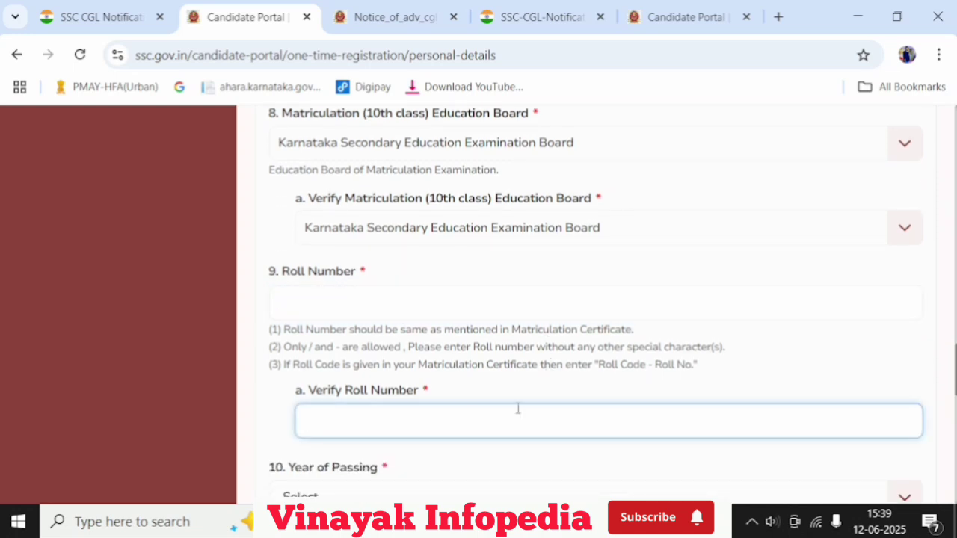
Look through the available years for Year of Passing and Verify Year of Passing without choosing any.
scroll(604, 406, down, 3)
click(482, 248)
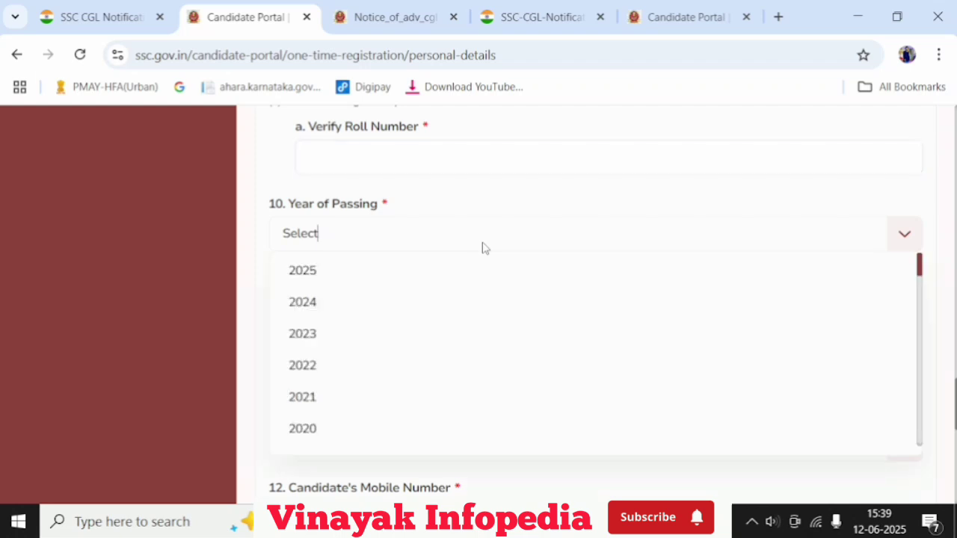
scroll(500, 384, down, 5)
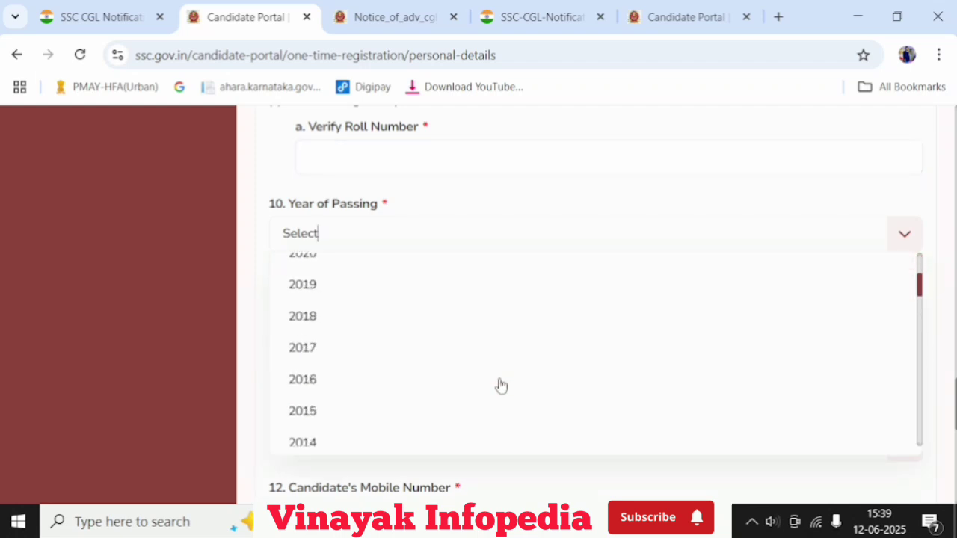
click(242, 331)
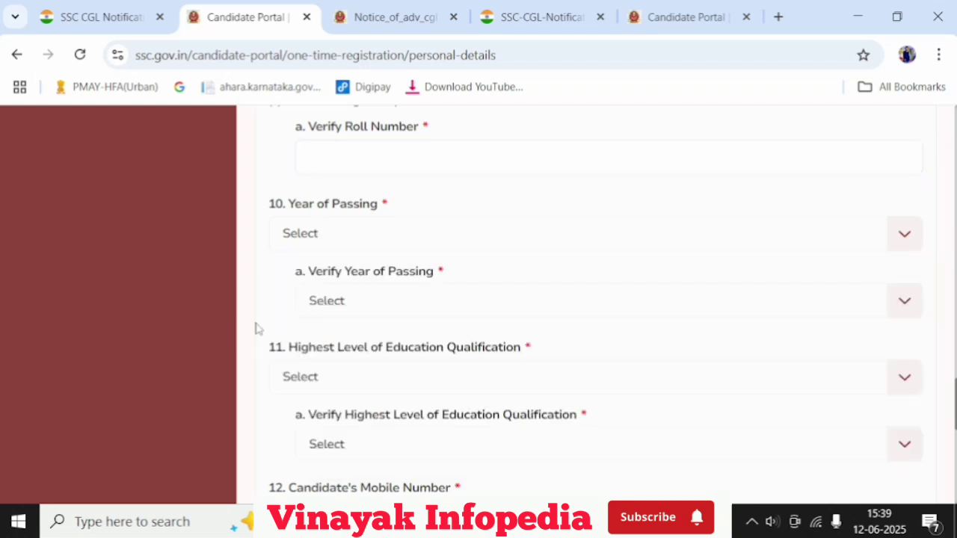
click(393, 303)
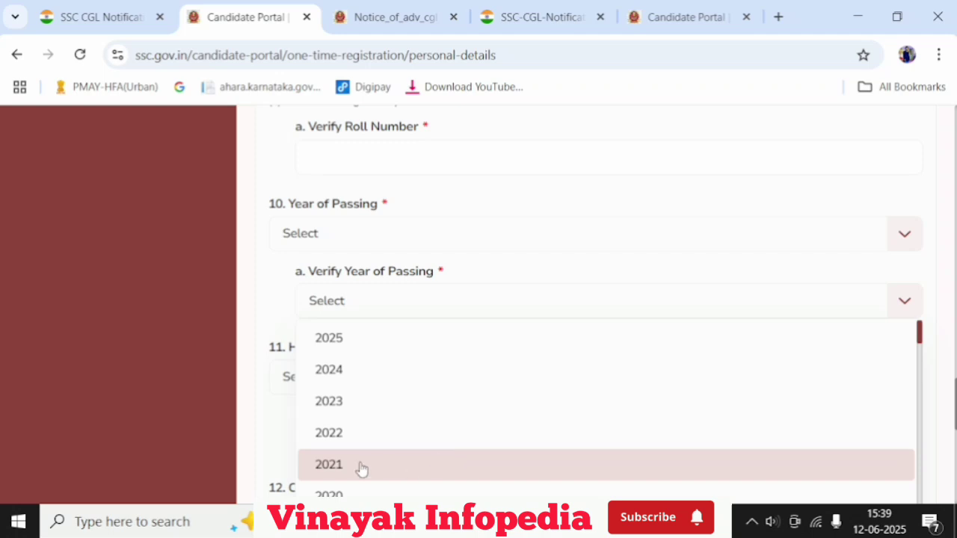
click(86, 401)
Set the Highest Level of Education Qualification to Graduation and view the options of its verification field without choosing one.
scroll(86, 405, down, 3)
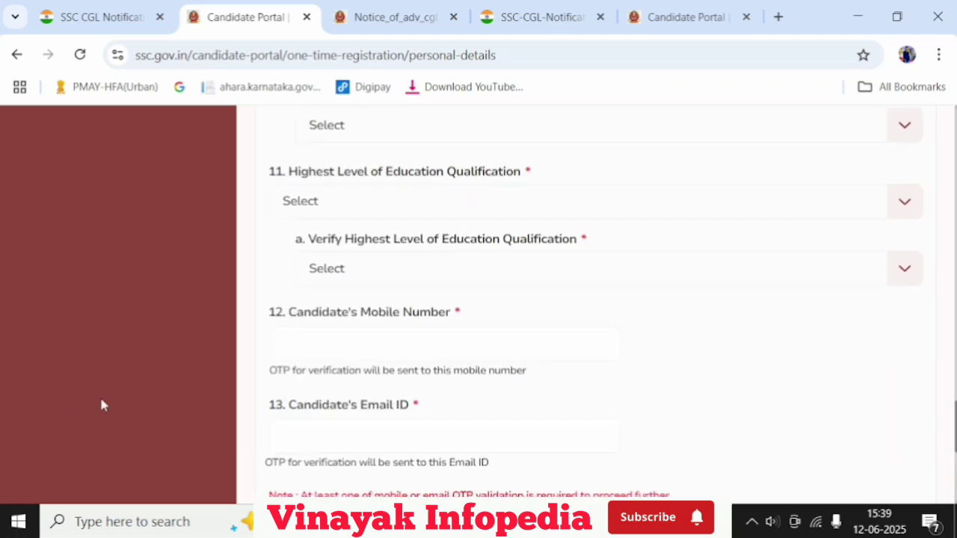
click(436, 214)
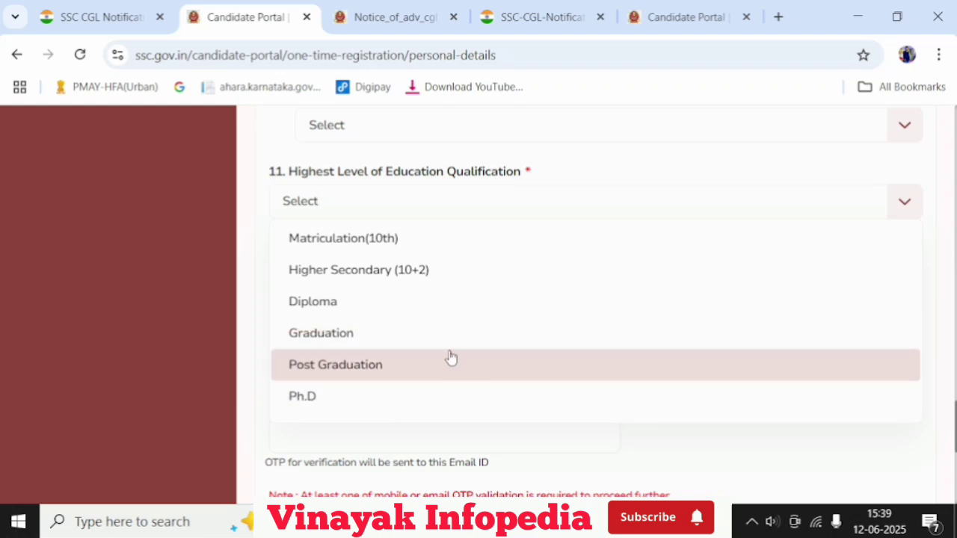
click(474, 344)
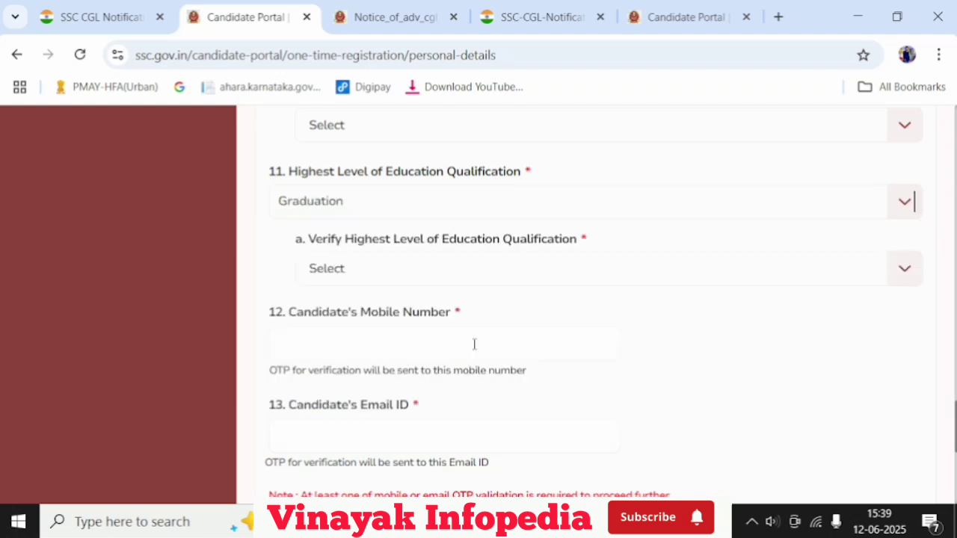
click(476, 280)
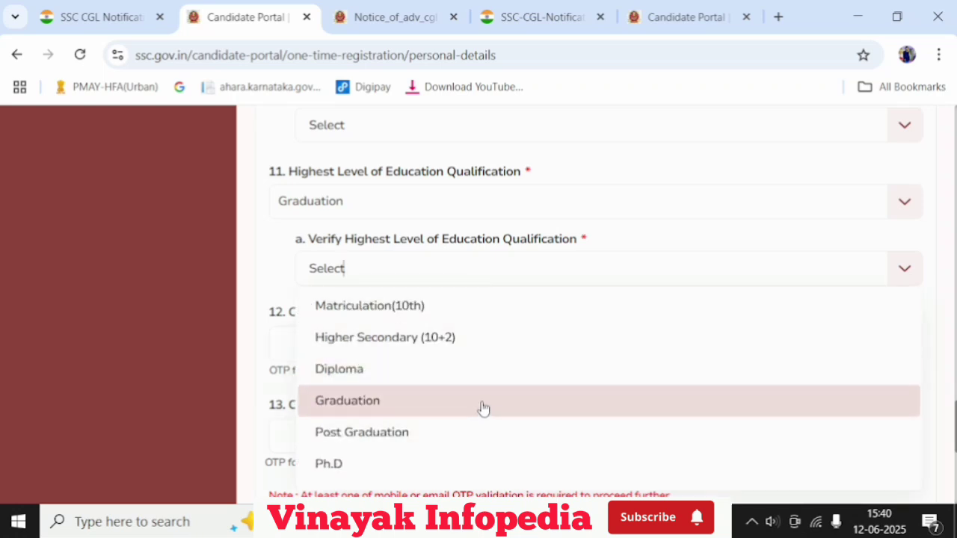
click(174, 386)
Examine the Candidate's Mobile Number and Email ID fields with their OTP notes, and return to the start of the Personal Details form.
click(353, 357)
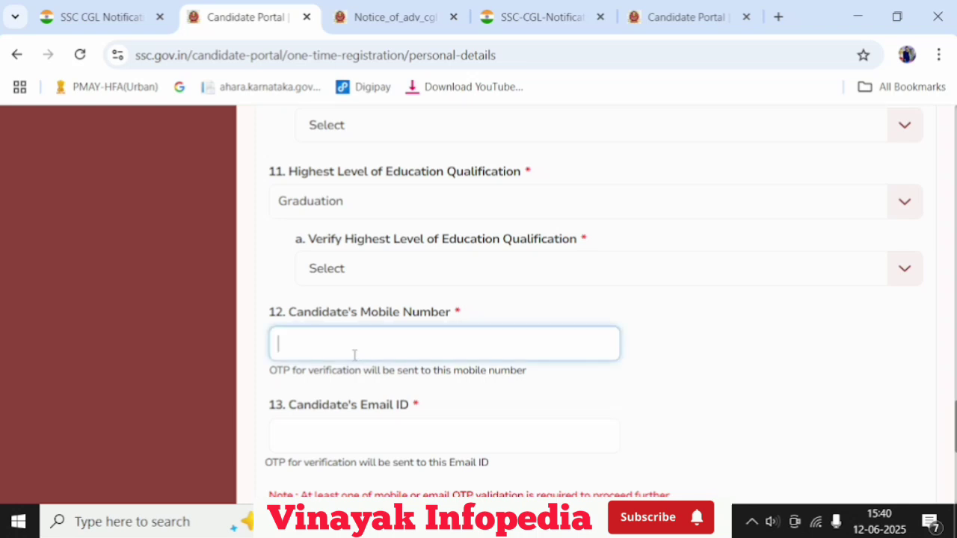
scroll(367, 344, down, 2)
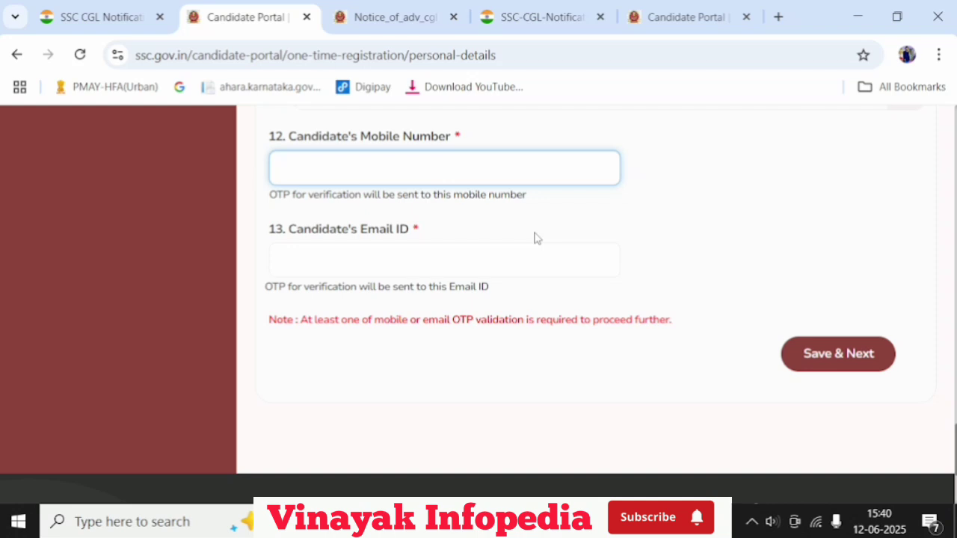
click(545, 259)
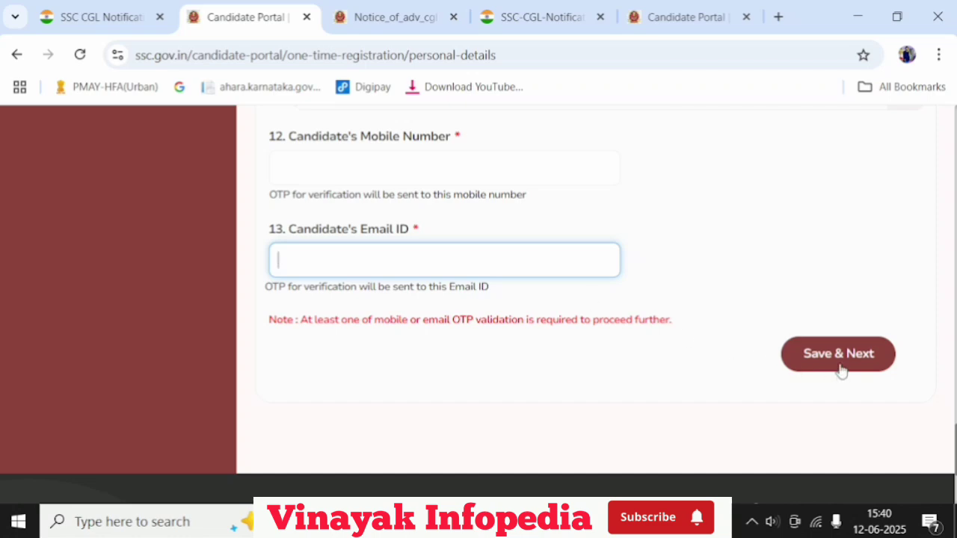
scroll(818, 399, up, 20)
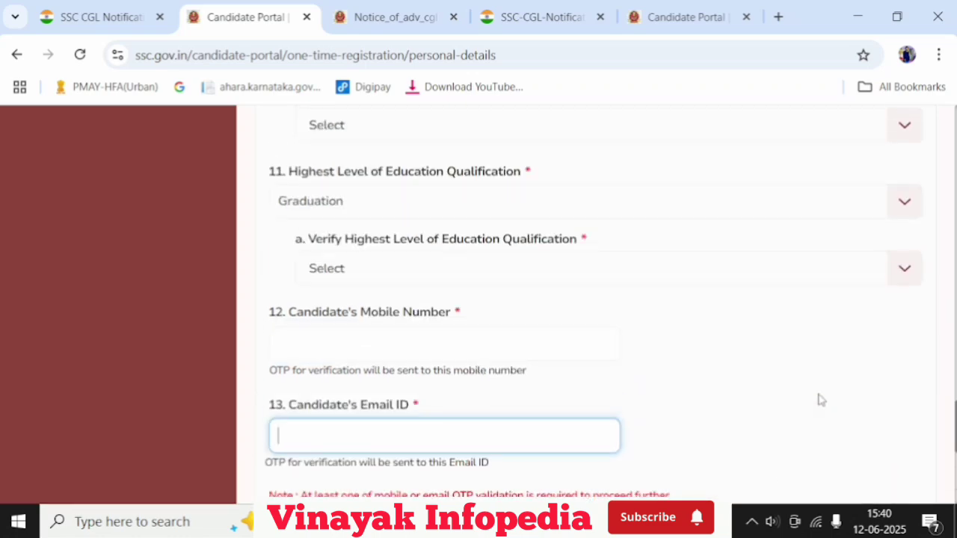
scroll(819, 400, up, 5)
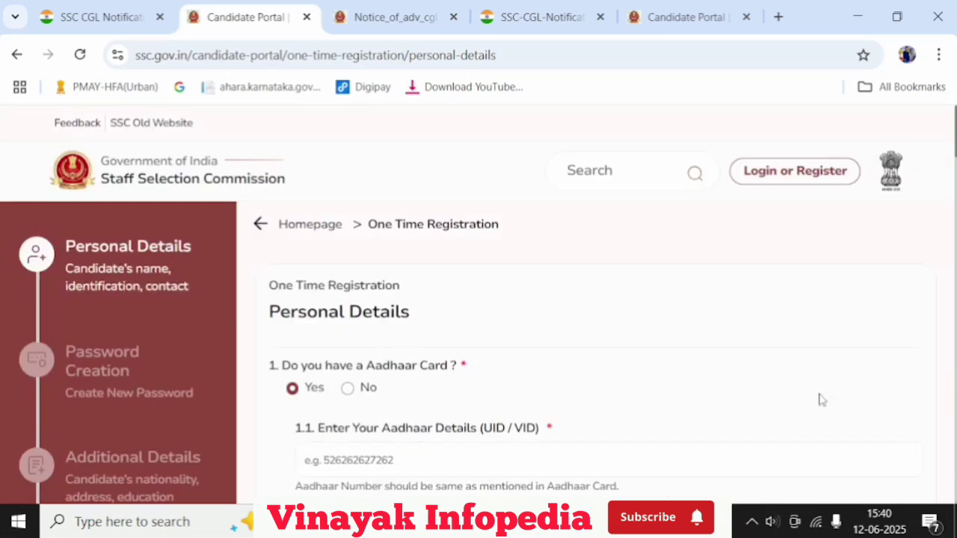
In the notification PDF, examine the sample registration number page with its notes and the Password Creation page with its password rules.
scroll(819, 400, down, 15)
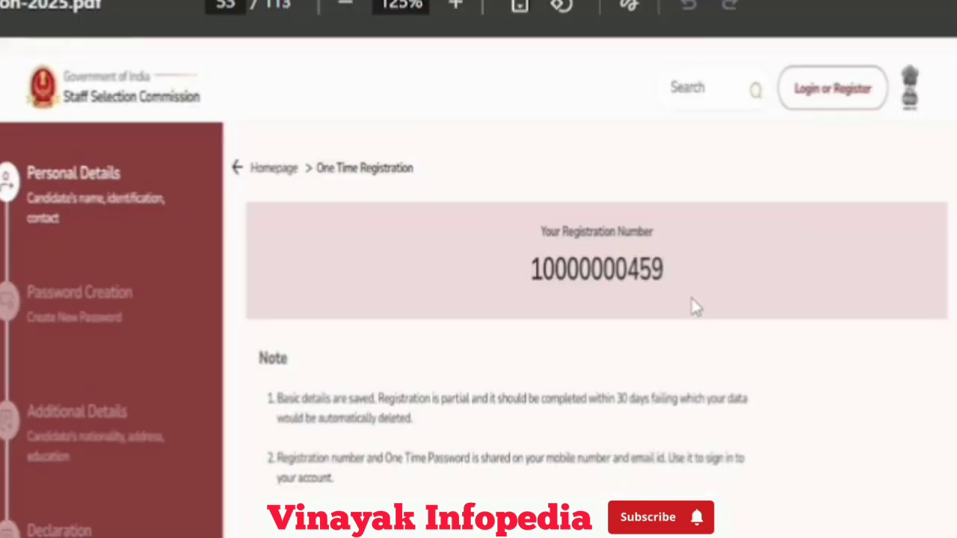
scroll(694, 306, down, 2)
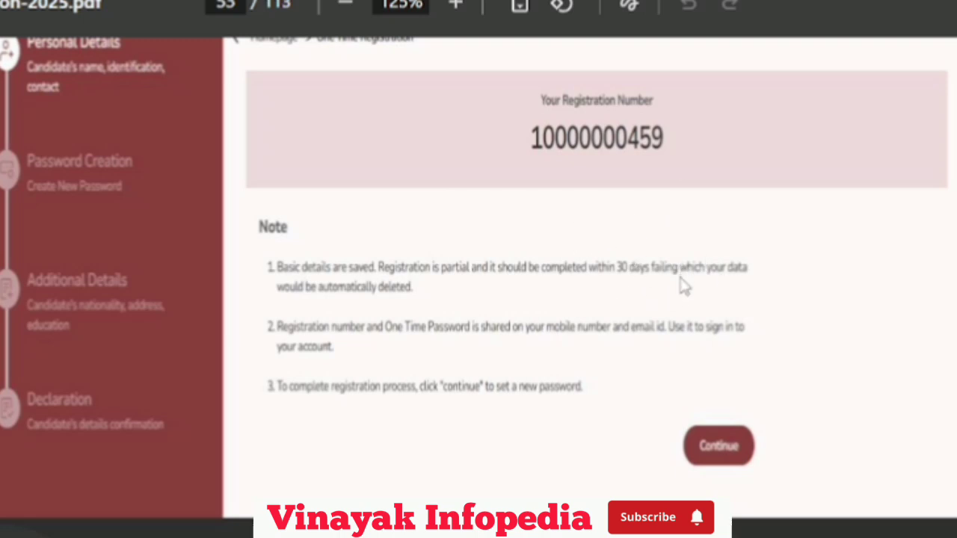
scroll(684, 286, down, 4)
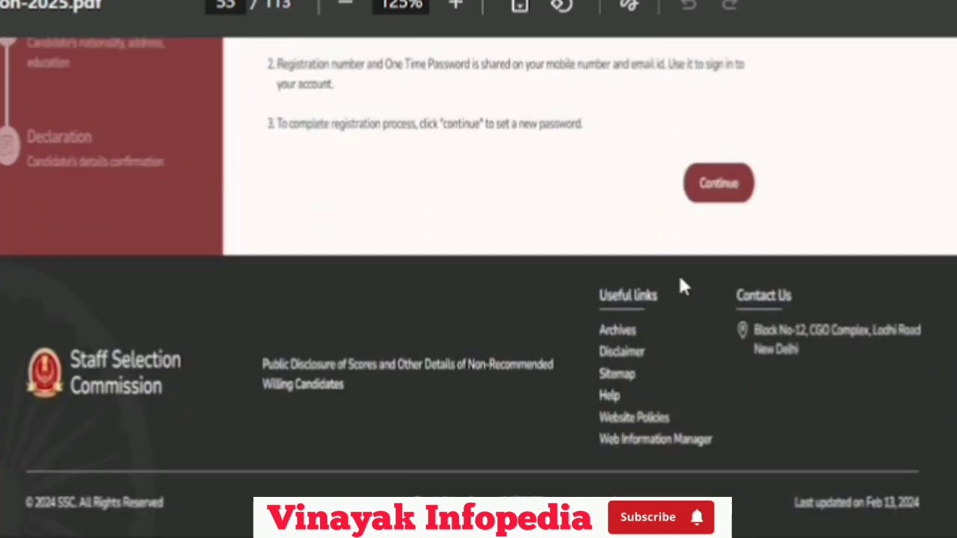
scroll(681, 284, down, 15)
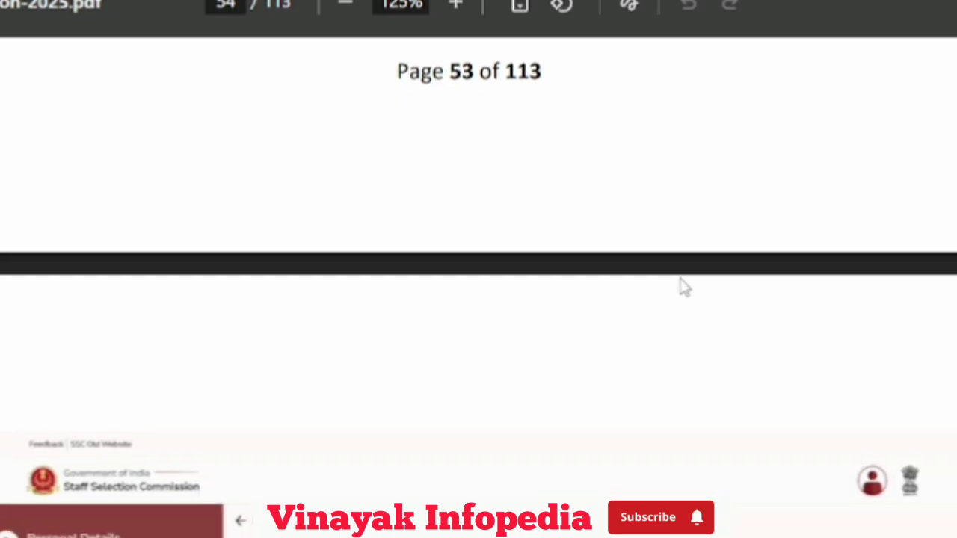
scroll(681, 284, down, 2)
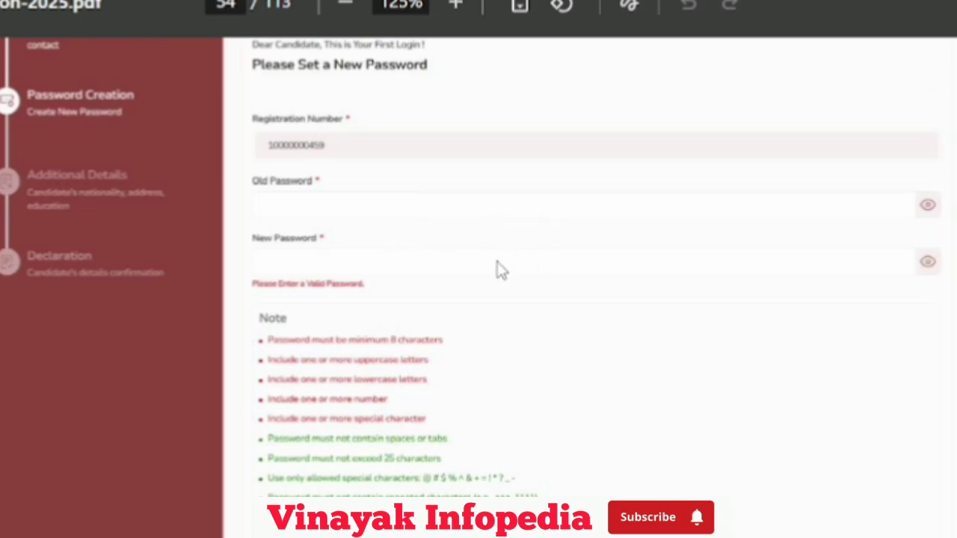
Examine the remaining password rules, the Confirm Password field and the two Security Questions on the Password Creation page.
scroll(568, 331, down, 6)
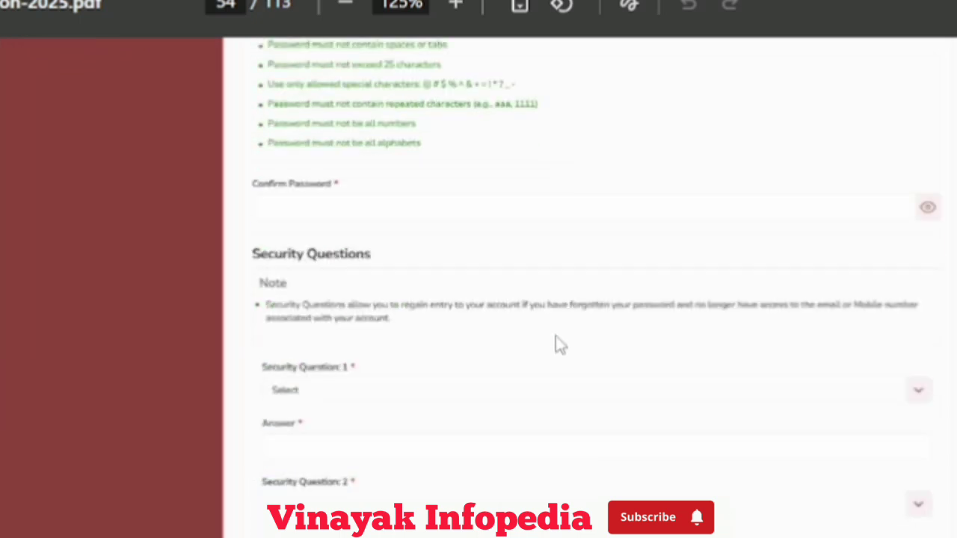
scroll(556, 344, down, 6)
scroll(555, 342, up, 8)
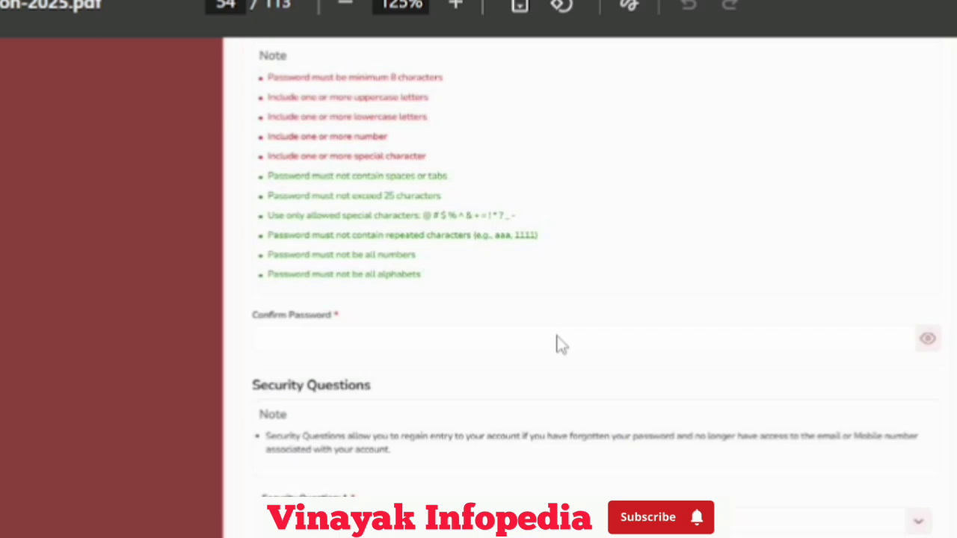
scroll(456, 325, down, 2)
scroll(478, 313, down, 2)
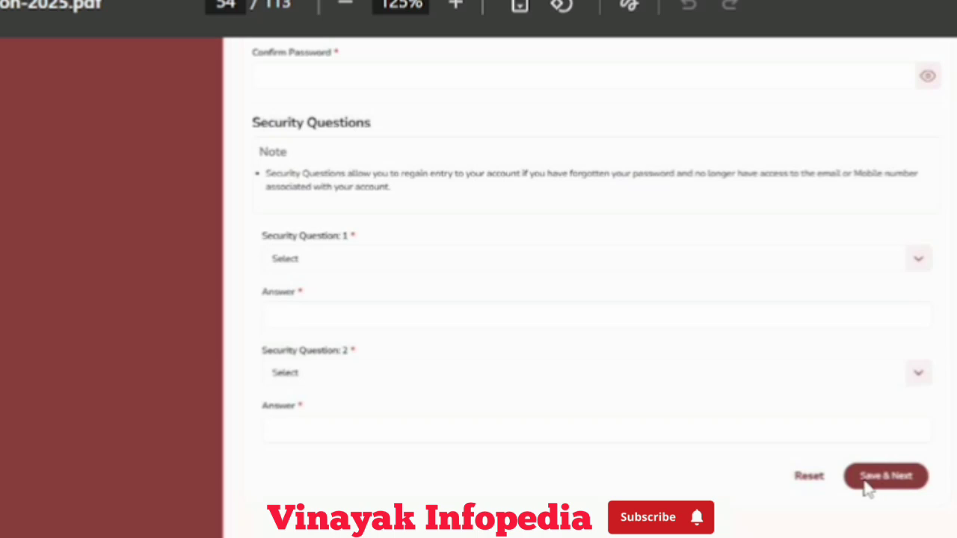
Examine the Additional Details page, from category, nationality, identification marks and disability through to the permanent and present address fields.
scroll(474, 370, down, 5)
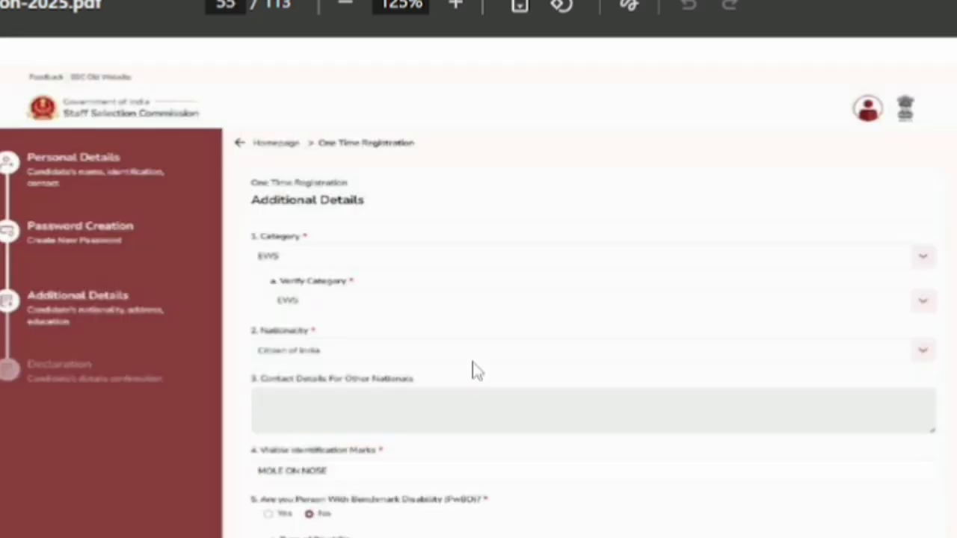
scroll(474, 369, down, 3)
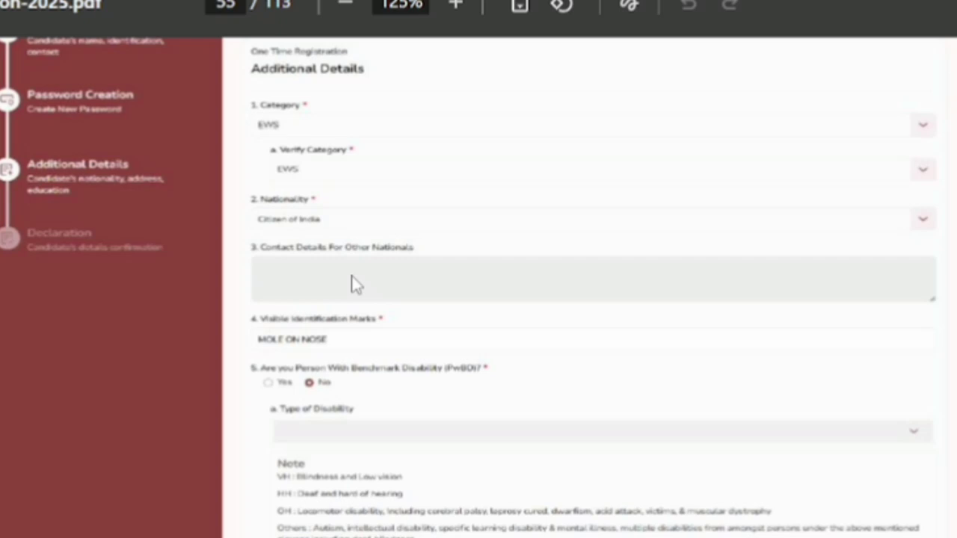
scroll(355, 284, down, 2)
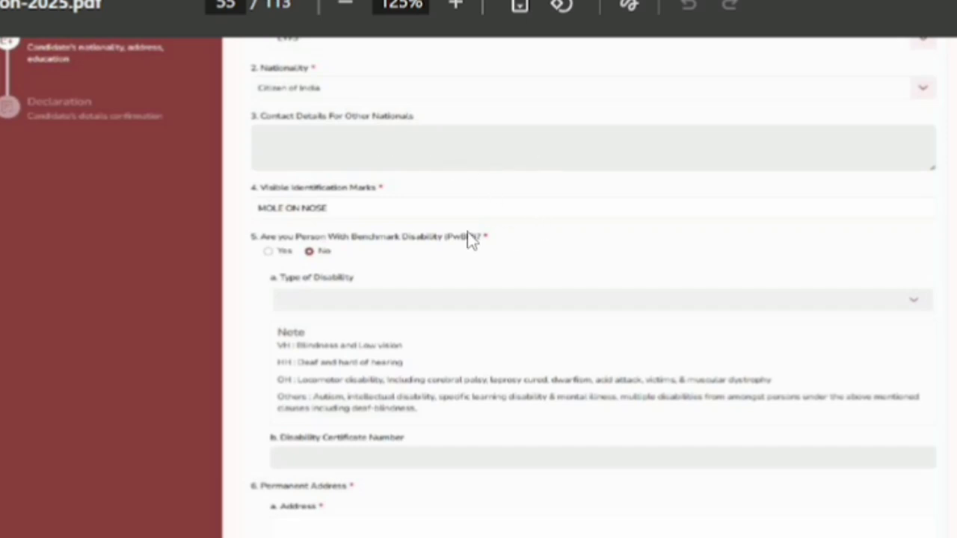
scroll(448, 234, down, 2)
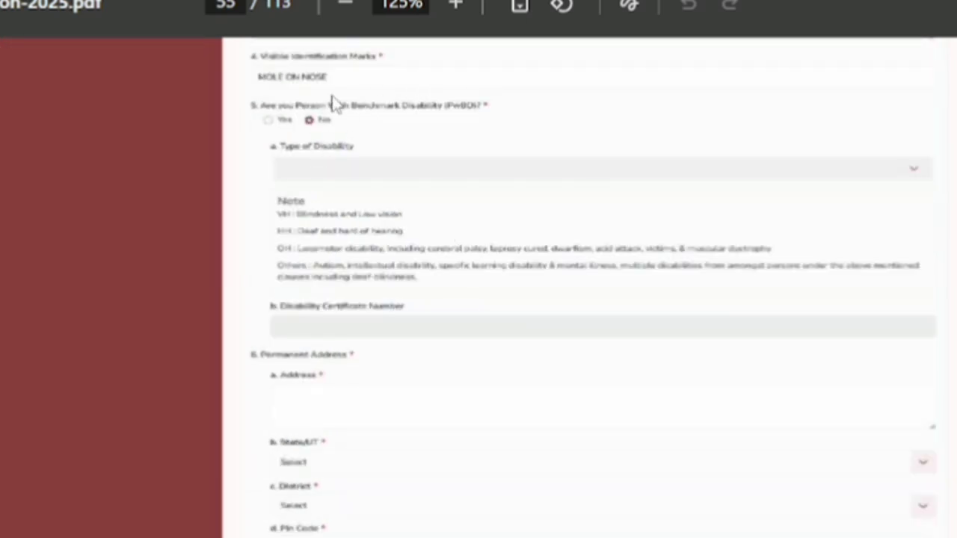
scroll(568, 175, up, 2)
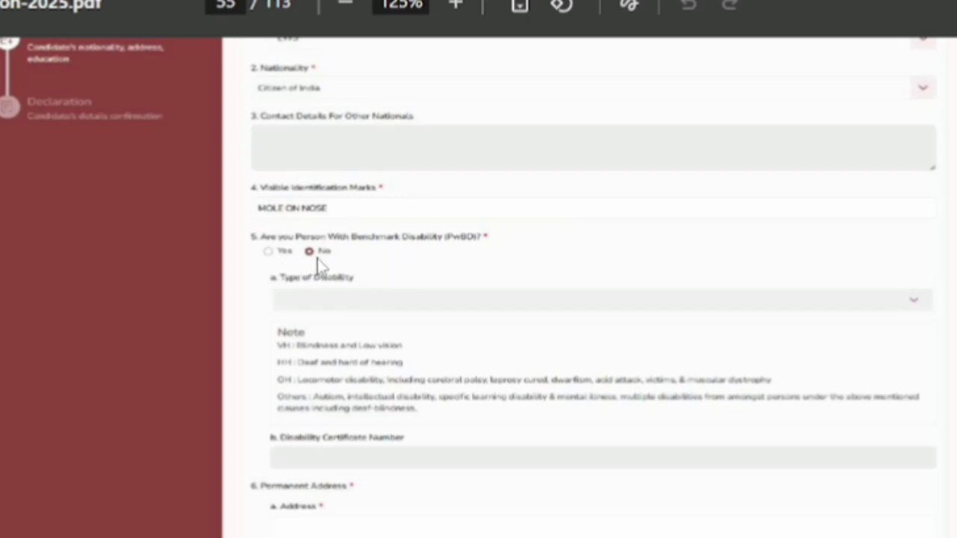
scroll(395, 357, down, 3)
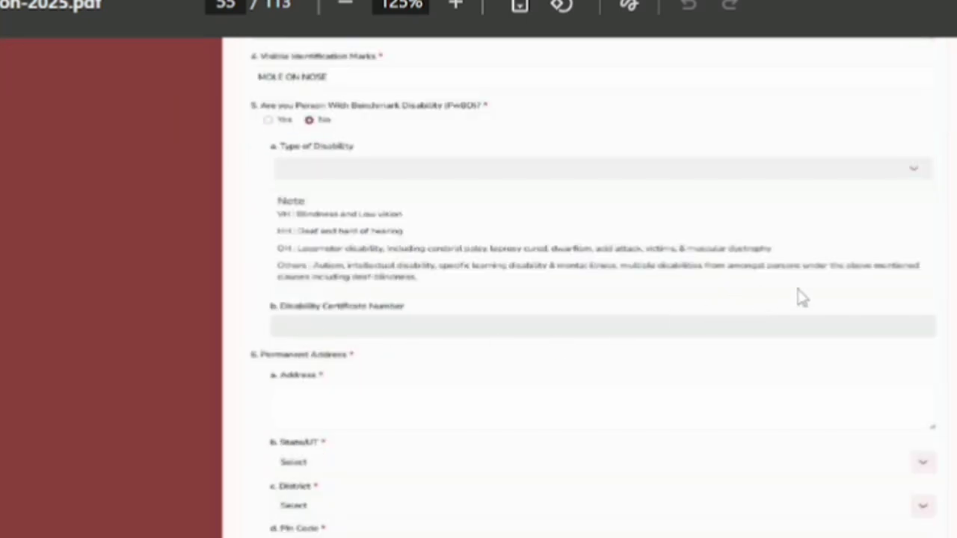
scroll(801, 297, down, 6)
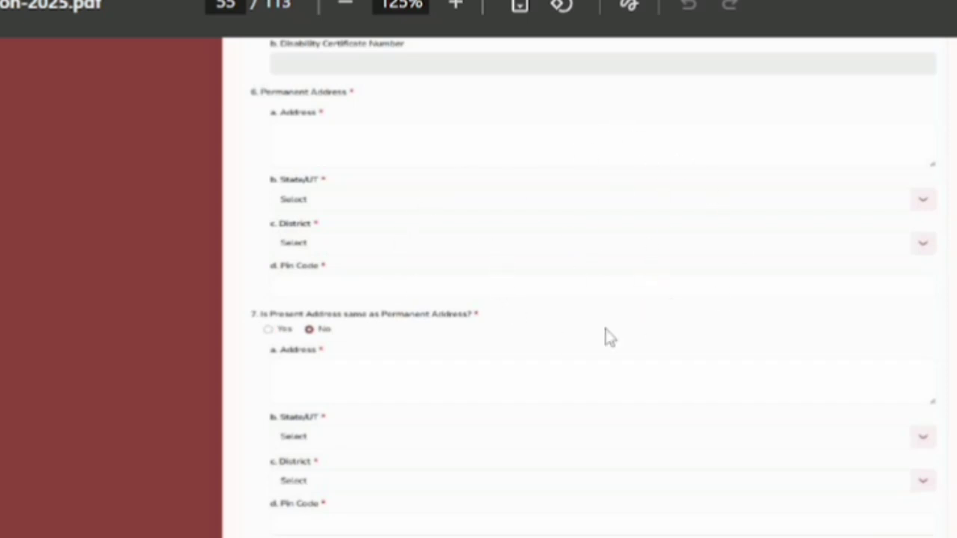
scroll(525, 423, down, 3)
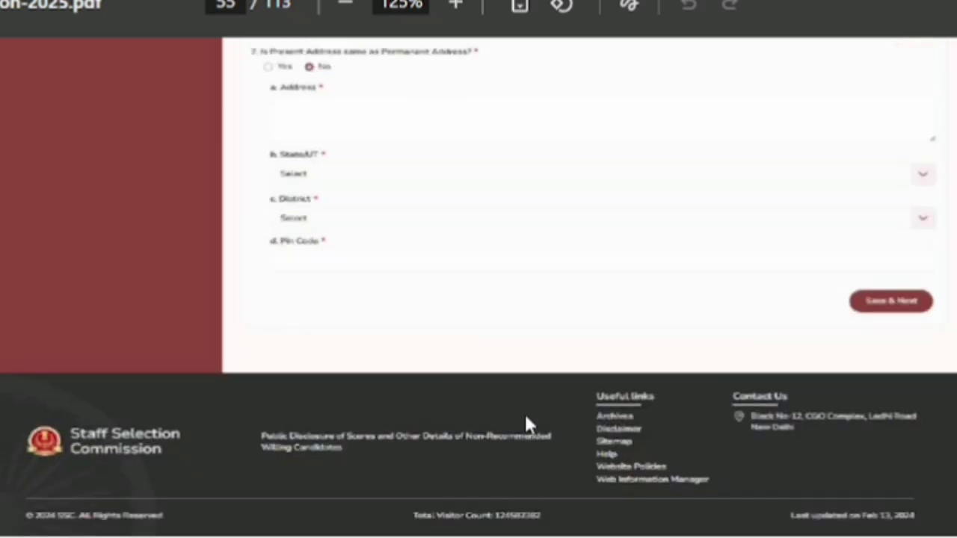
scroll(525, 423, down, 5)
scroll(762, 307, down, 3)
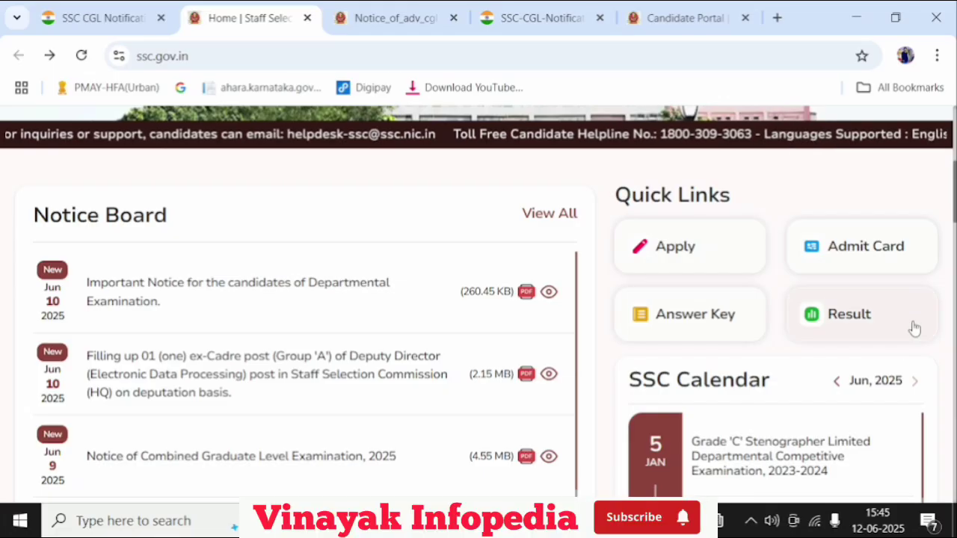
On the ssc.gov.in home page, start applying for the Combined Graduate Level Examination,2025 from the Apply quick link.
scroll(905, 352, up, 3)
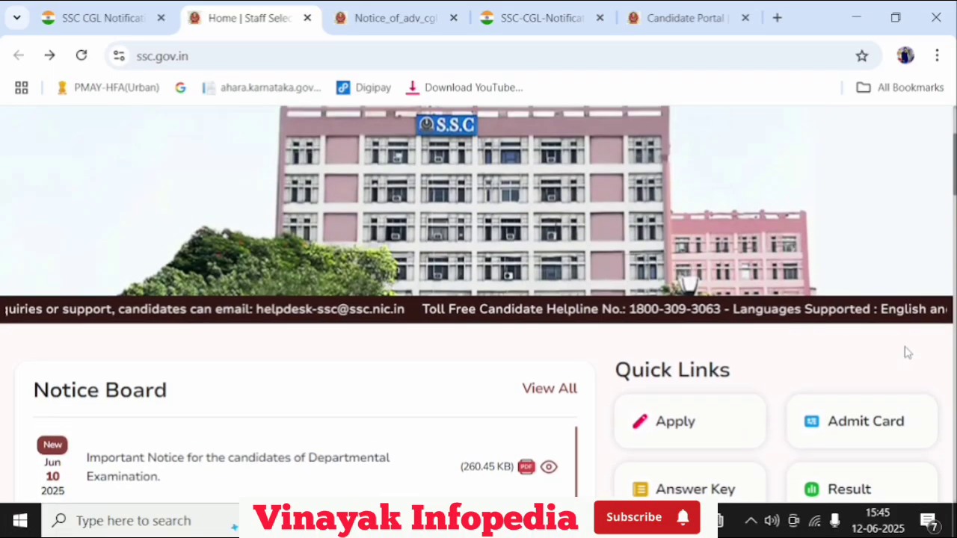
scroll(858, 263, up, 3)
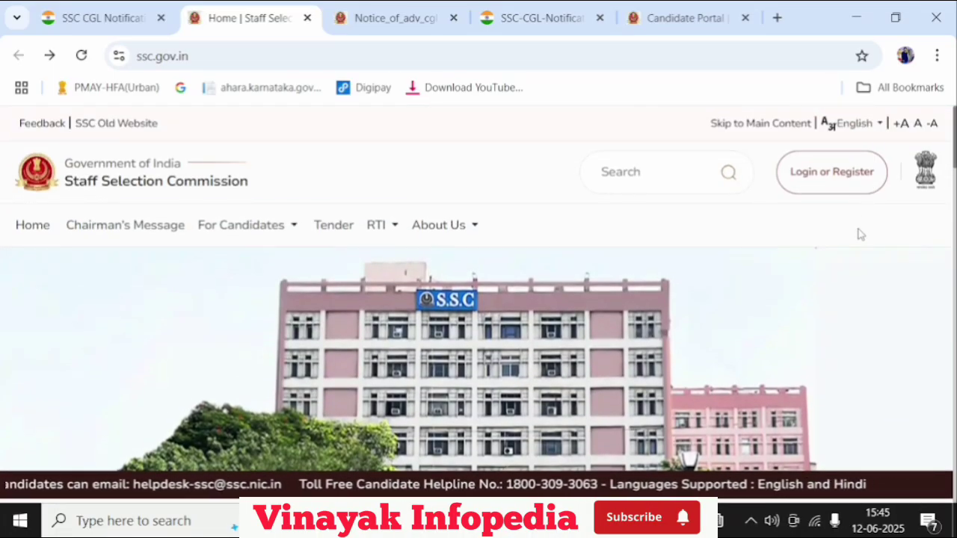
scroll(859, 231, down, 4)
scroll(882, 366, down, 3)
click(675, 171)
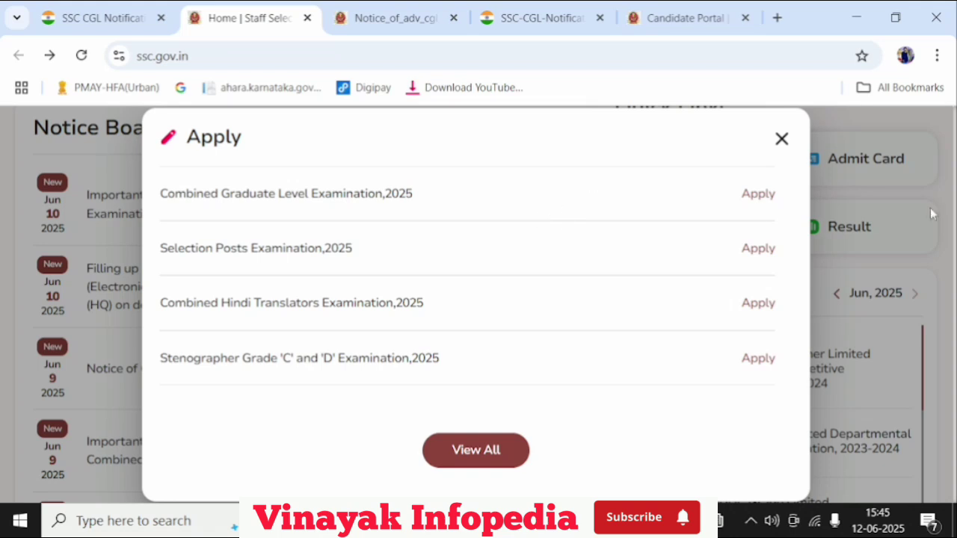
click(756, 196)
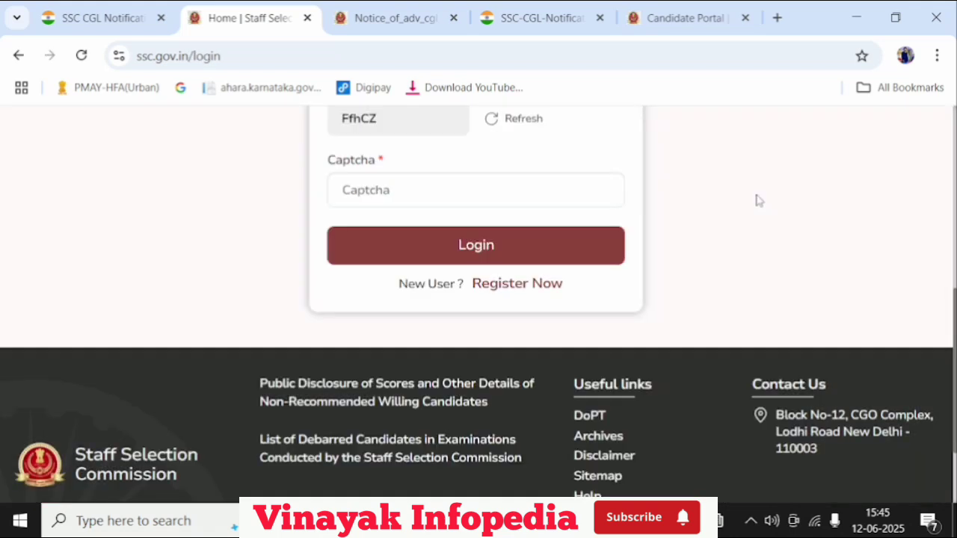
Go through the login form's Registration Number, Password and Captcha fields without entering anything.
scroll(747, 281, up, 2)
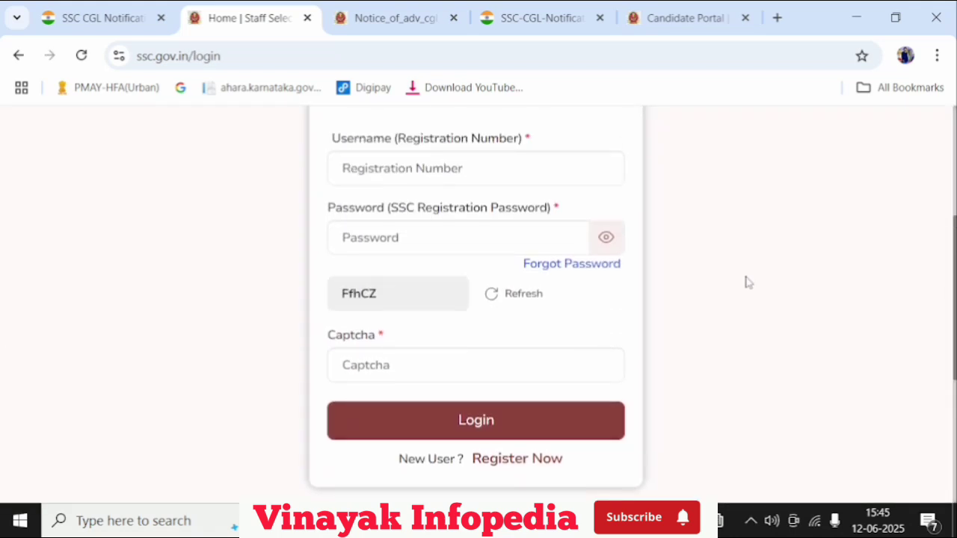
click(476, 181)
click(473, 239)
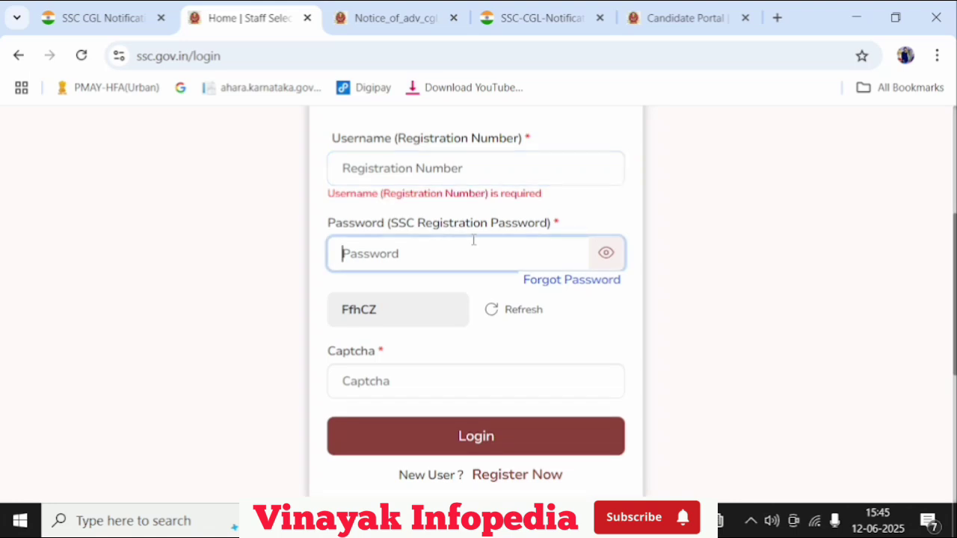
click(431, 373)
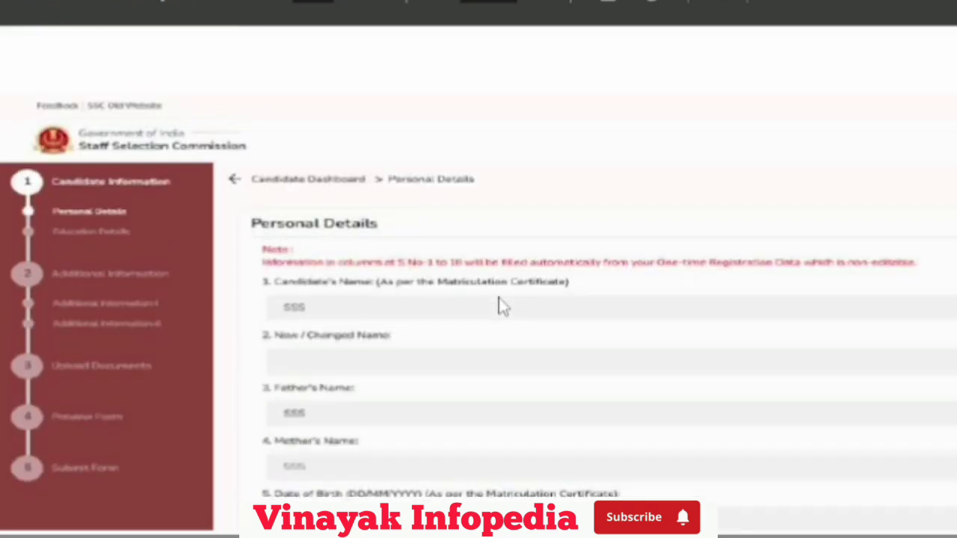
In the notification PDF, examine the application form's auto-filled Personal Details, from Candidate's Name through Email and Mobile Number.
scroll(500, 306, down, 1)
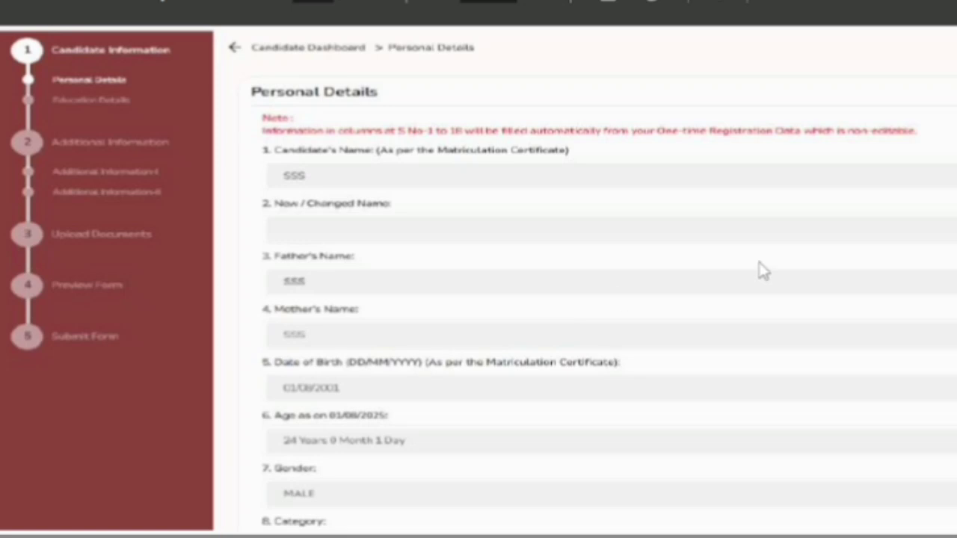
scroll(516, 322, down, 4)
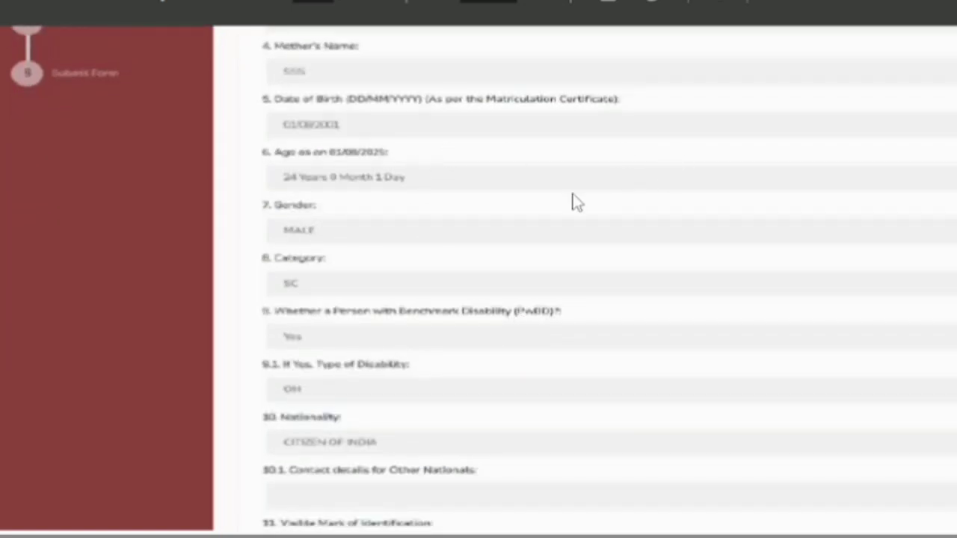
scroll(684, 256, down, 3)
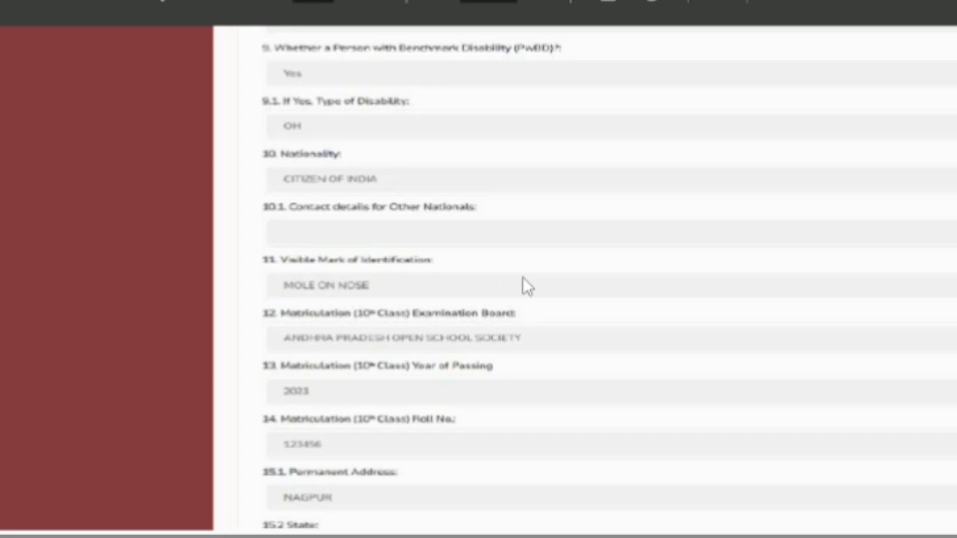
scroll(527, 286, down, 2)
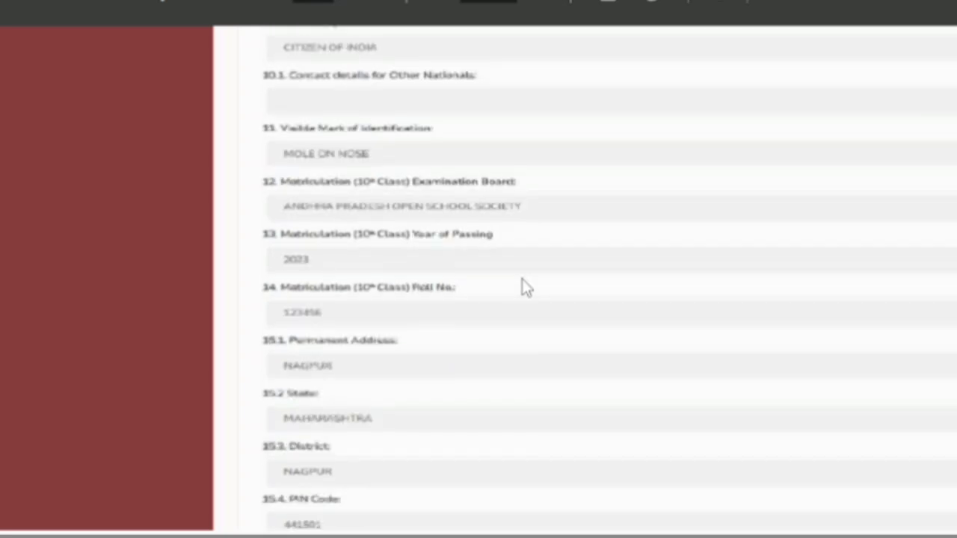
scroll(523, 287, down, 2)
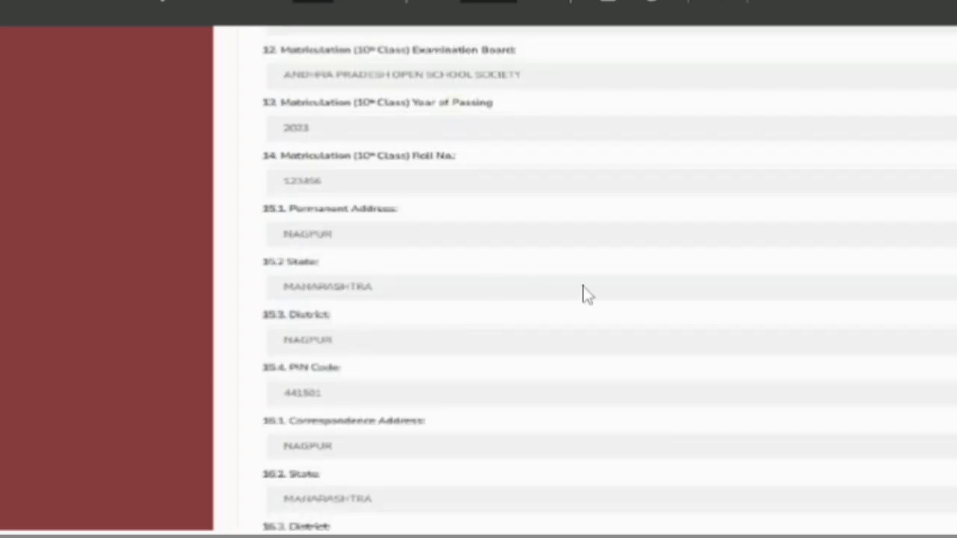
scroll(479, 348, down, 6)
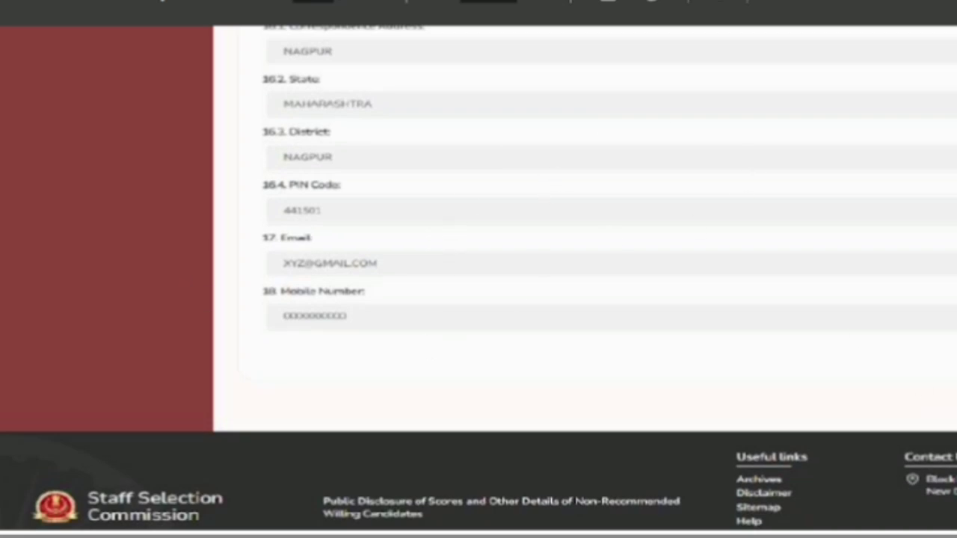
Examine the Education Details page, covering the highest and qualifying qualifications, passing year, university, roll number, percentage and CGPA.
scroll(877, 336, down, 15)
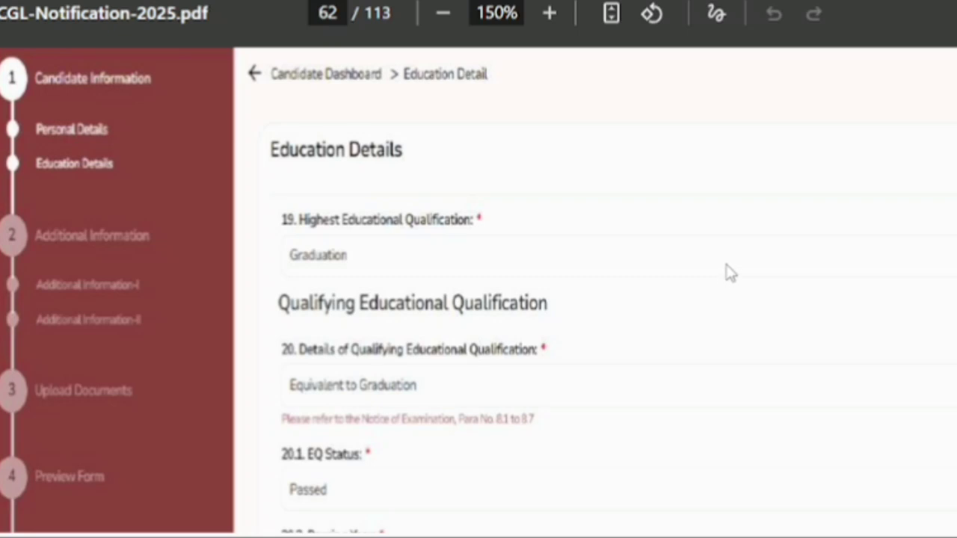
scroll(726, 270, down, 2)
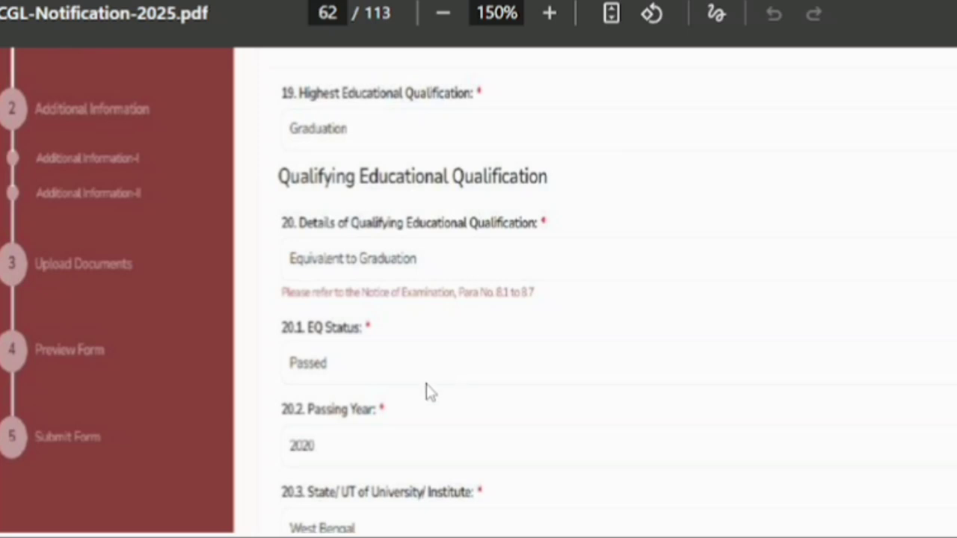
scroll(422, 390, down, 2)
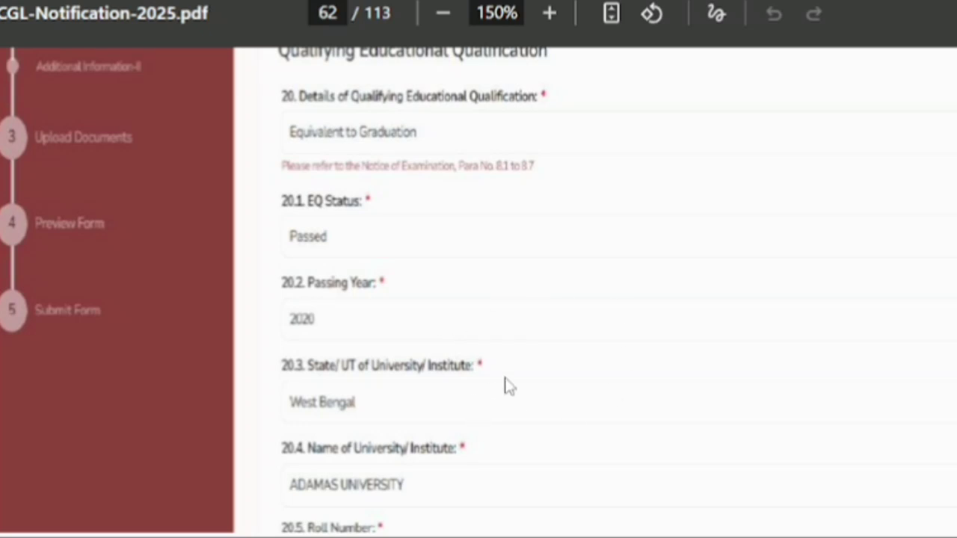
scroll(508, 386, down, 4)
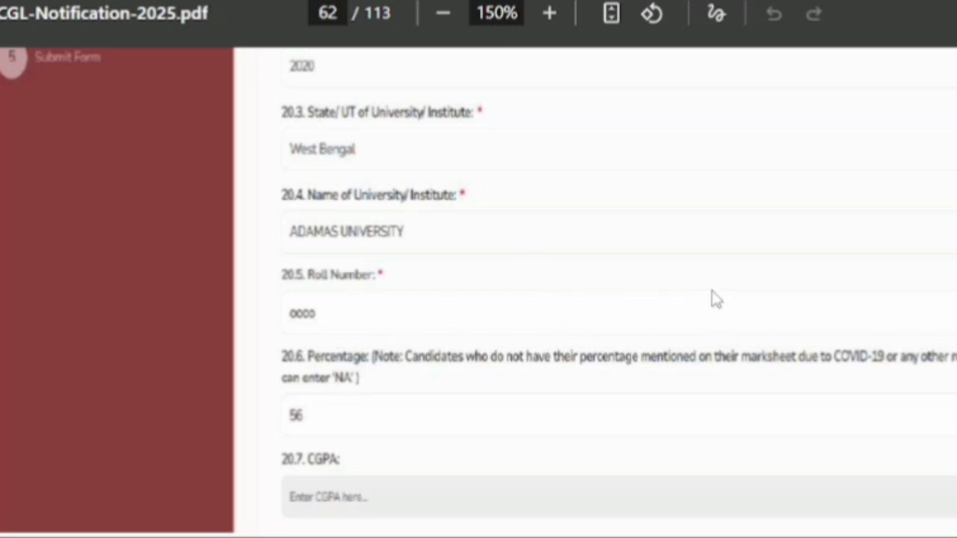
scroll(710, 299, down, 3)
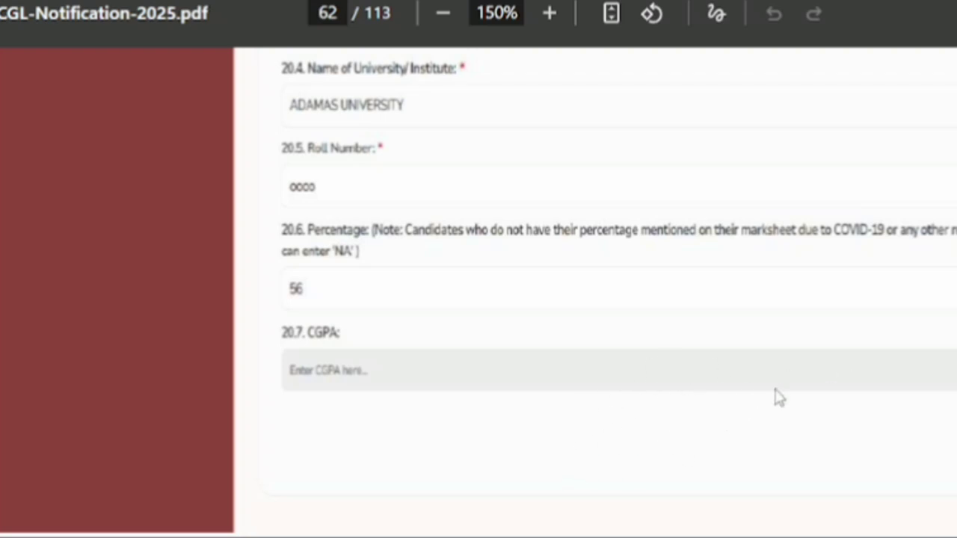
Examine the Additional Information-I page, covering Ex-Servicemen details, age relaxation and consent to share personal information for job opportunities.
scroll(777, 400, down, 10)
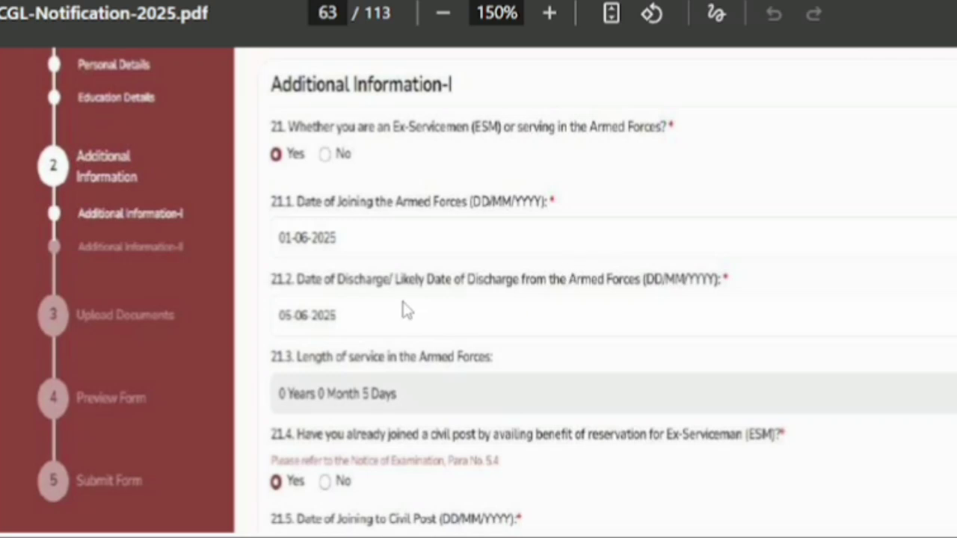
scroll(457, 381, down, 3)
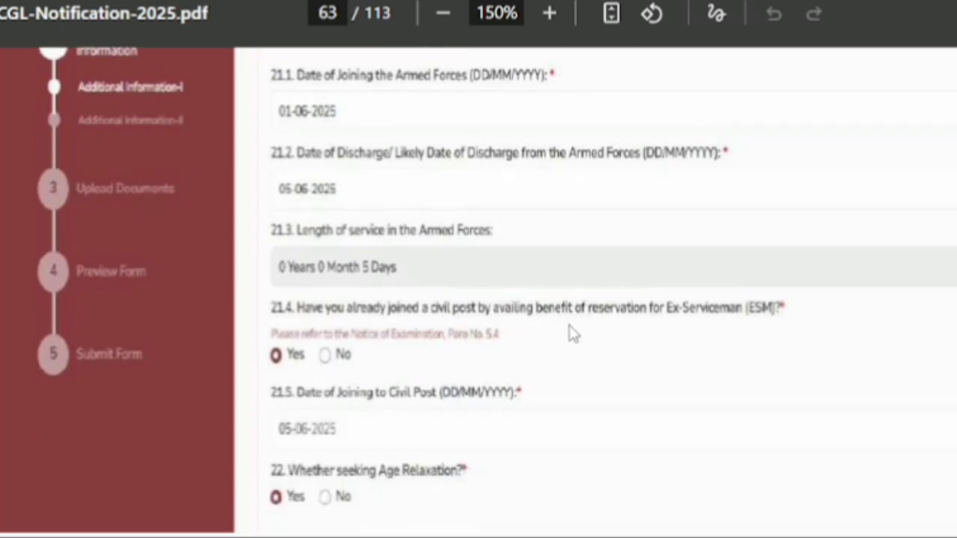
scroll(562, 344, down, 3)
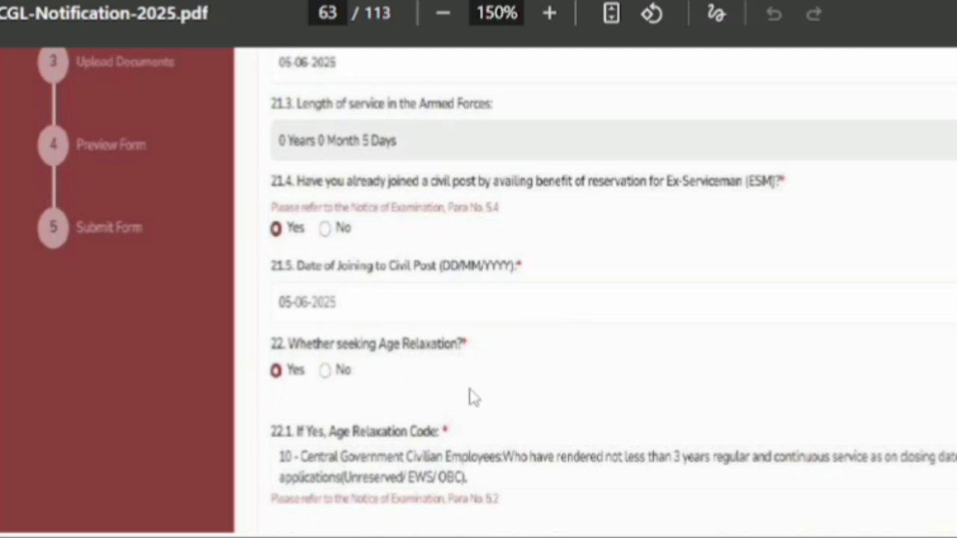
scroll(473, 398, down, 3)
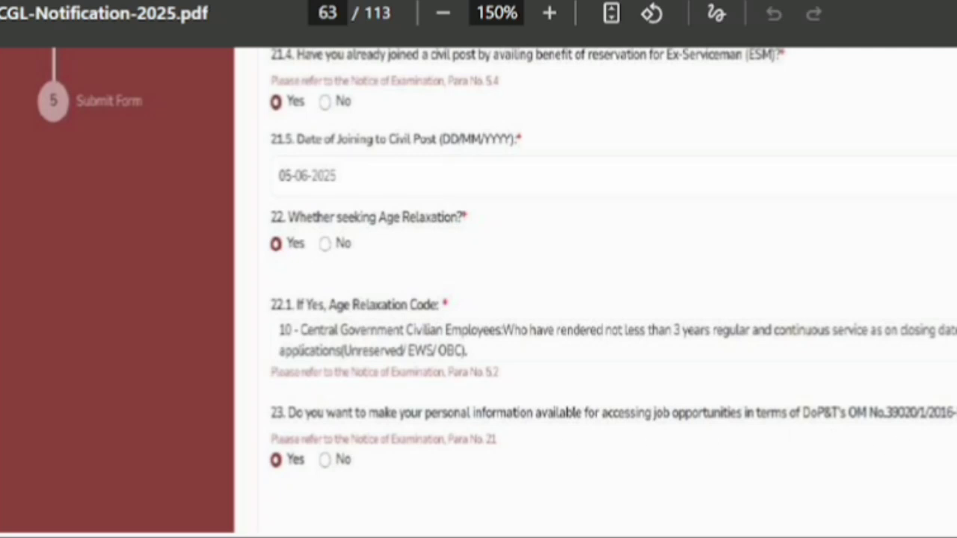
scroll(468, 463, down, 10)
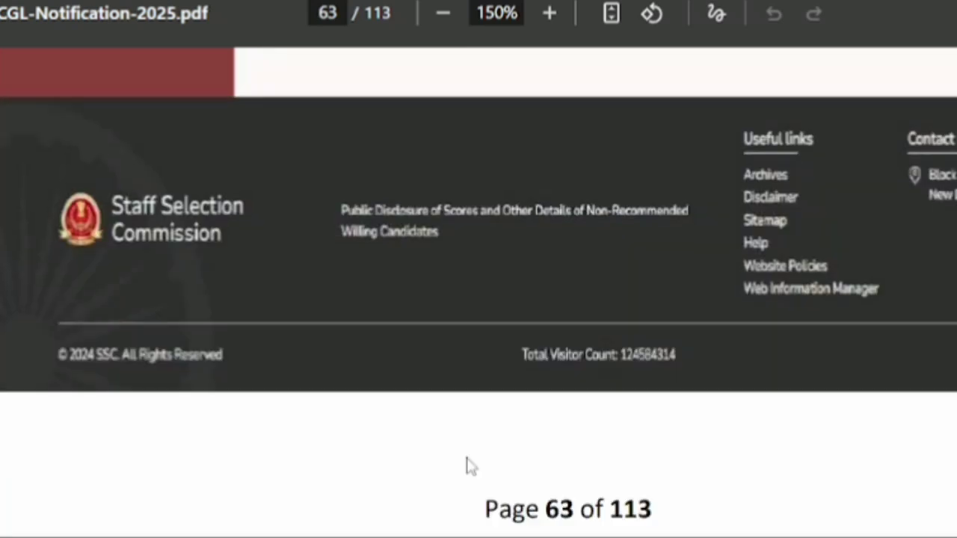
Examine the Additional Information-II page, covering examination centre preferences, benchmark disability, scribe options, and the Junior Statistical Officer and Statistical Investigator Grade II questions.
scroll(467, 463, down, 5)
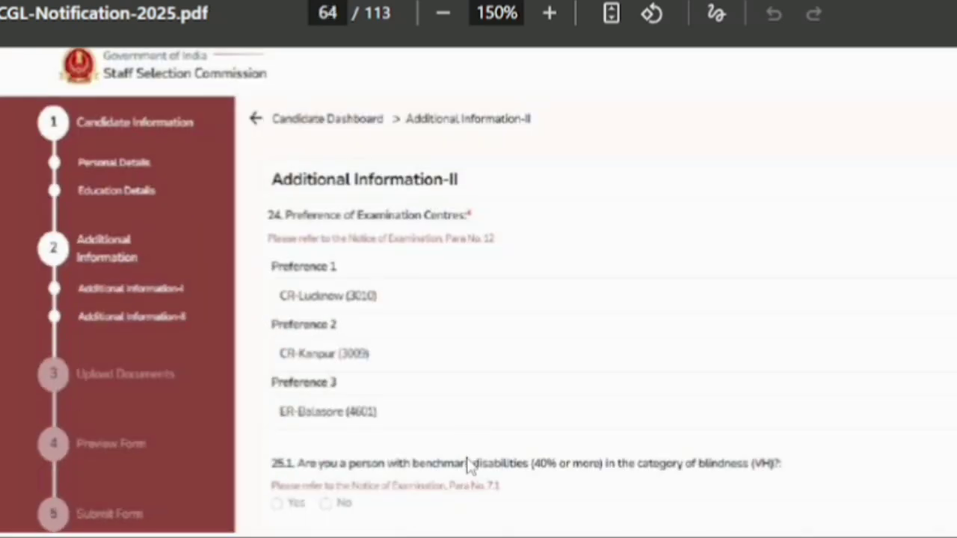
scroll(467, 464, down, 2)
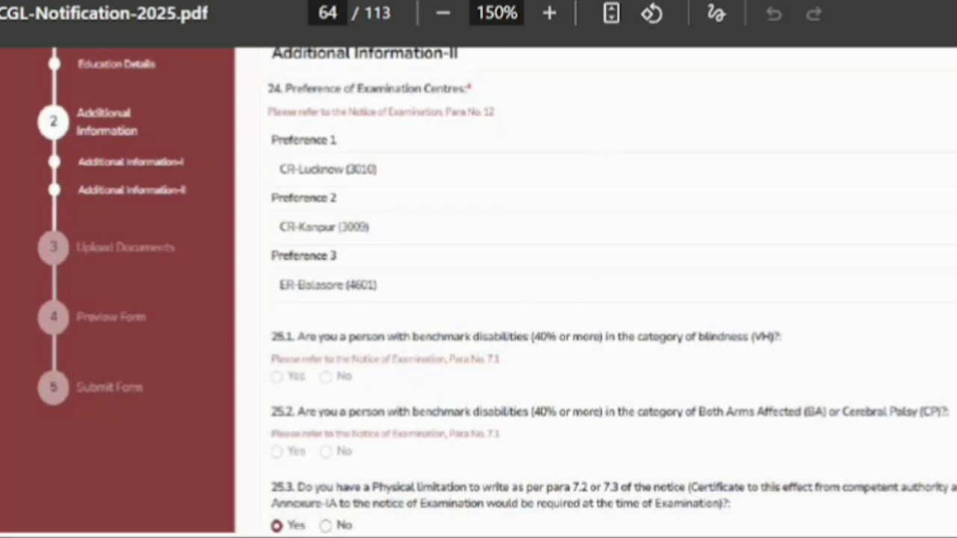
scroll(347, 346, down, 1)
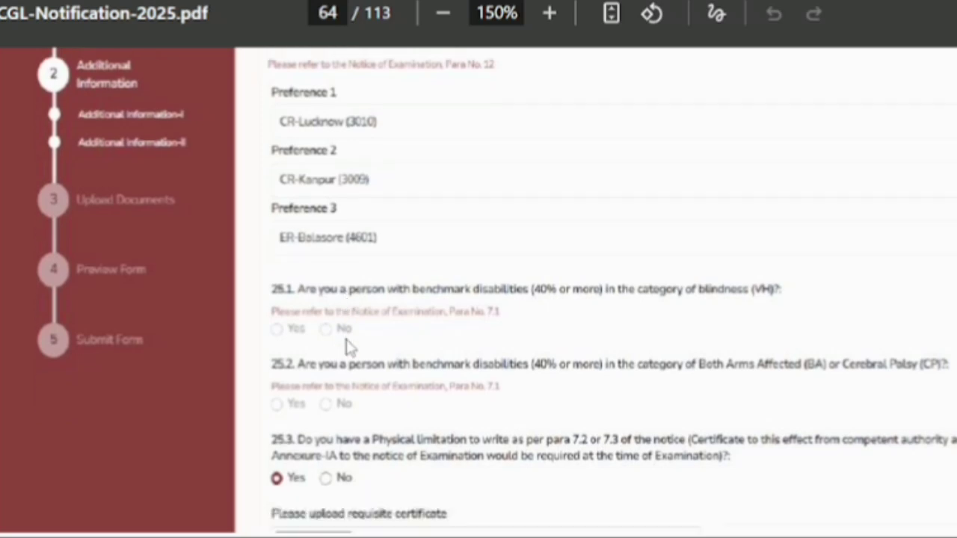
scroll(347, 345, down, 2)
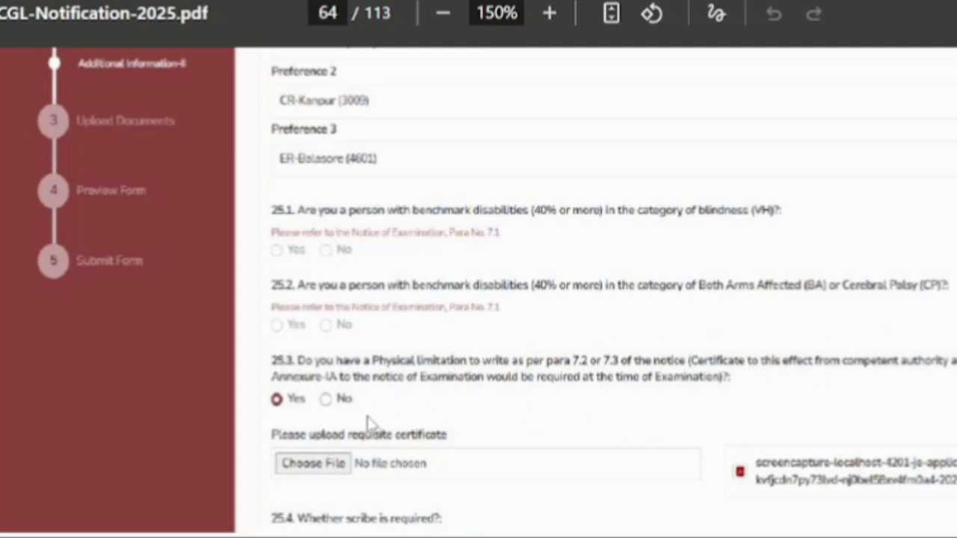
scroll(482, 417, down, 3)
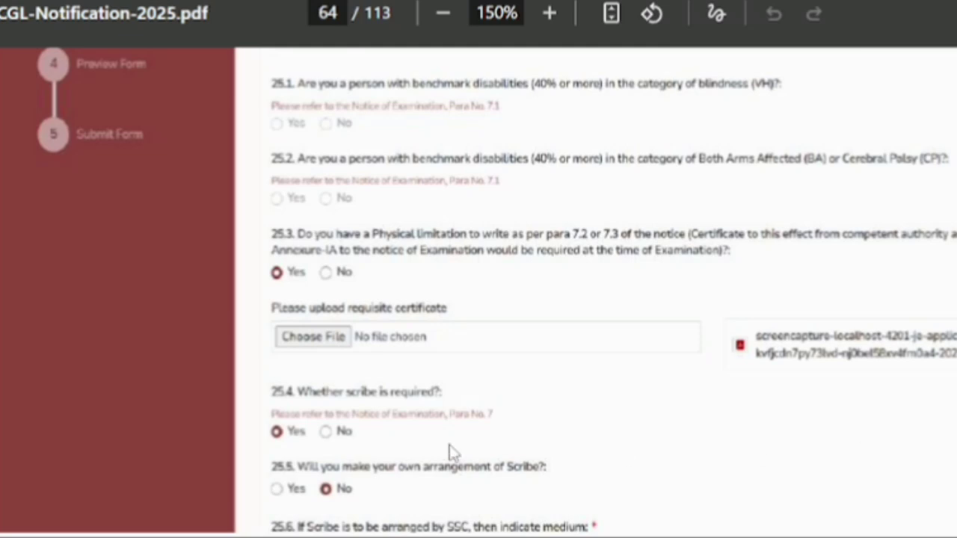
scroll(299, 456, down, 2)
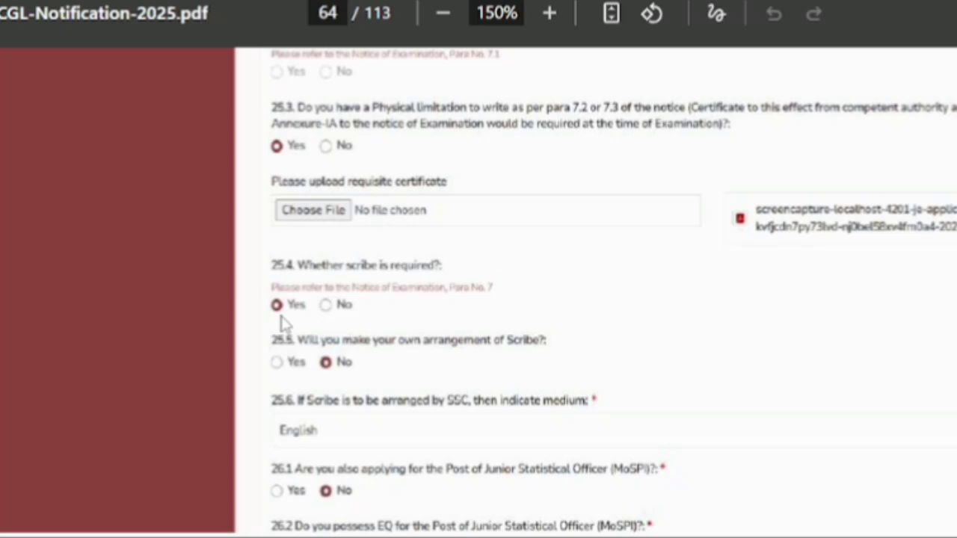
scroll(355, 370, down, 3)
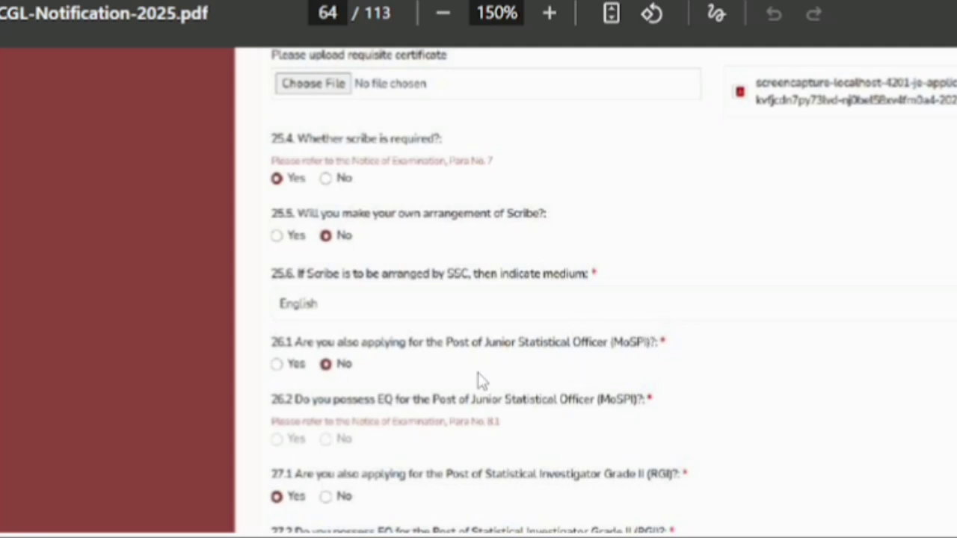
scroll(329, 397, down, 3)
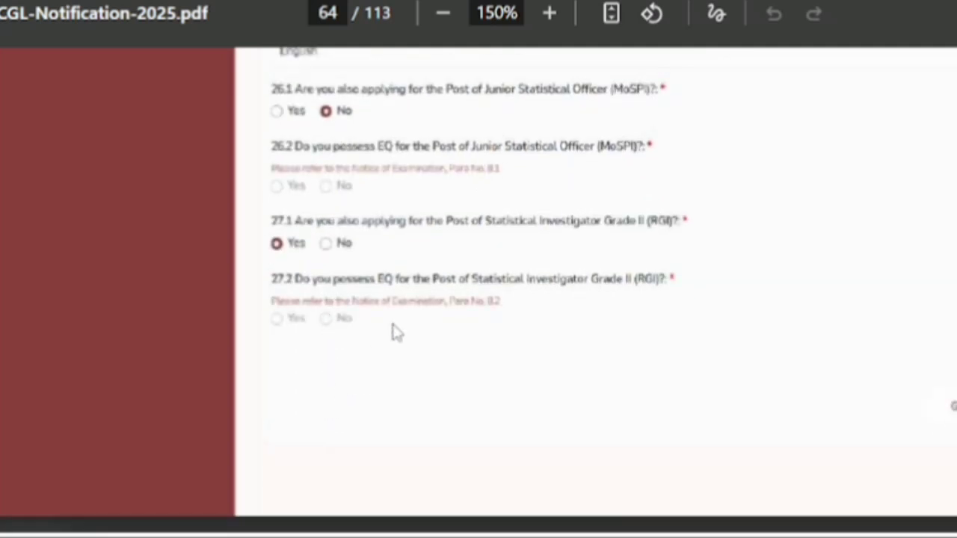
scroll(397, 332, up, 2)
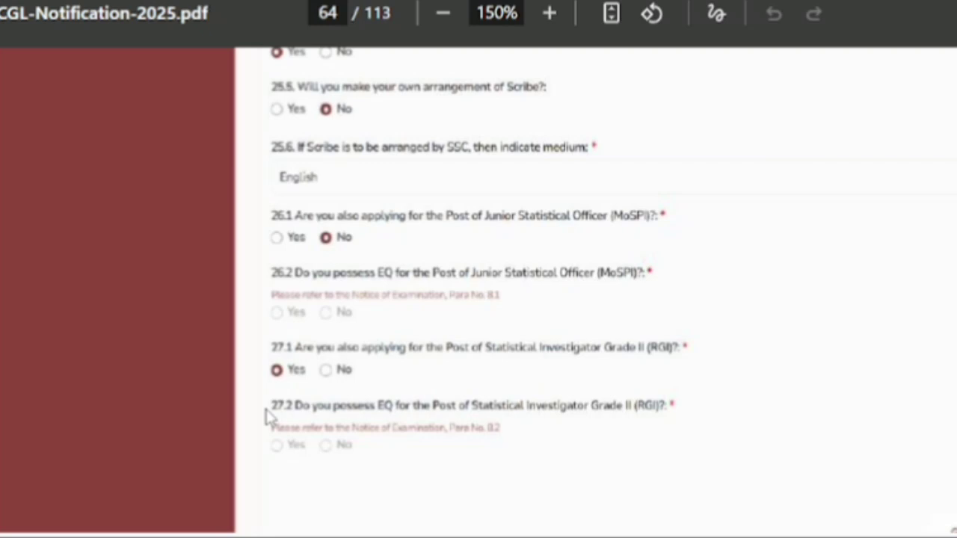
scroll(295, 411, down, 2)
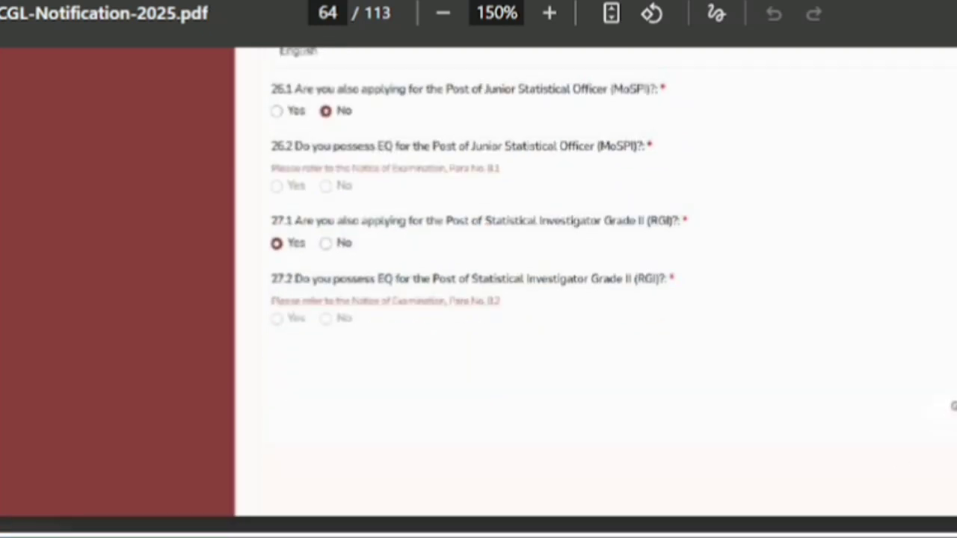
Examine the Upload Photograph & Signature page, covering the app QR code, face authentication process, live photo instructions and signature upload requirements.
scroll(598, 336, down, 5)
scroll(478, 292, down, 8)
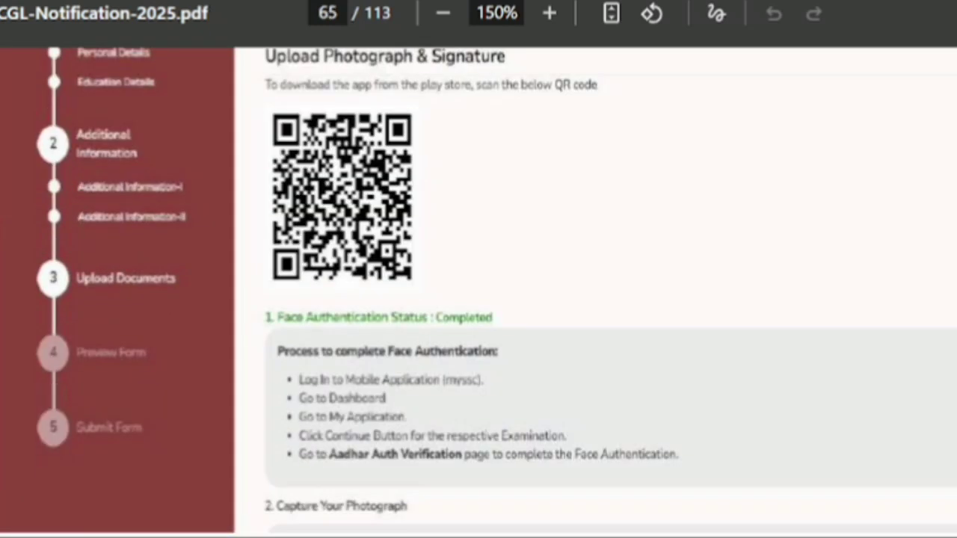
scroll(478, 292, up, 3)
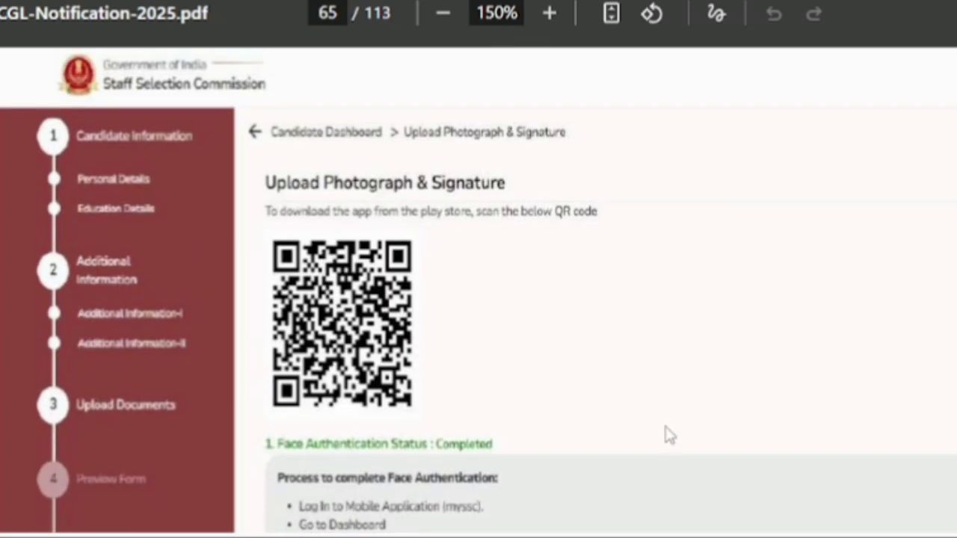
scroll(373, 334, down, 2)
scroll(373, 334, down, 2)
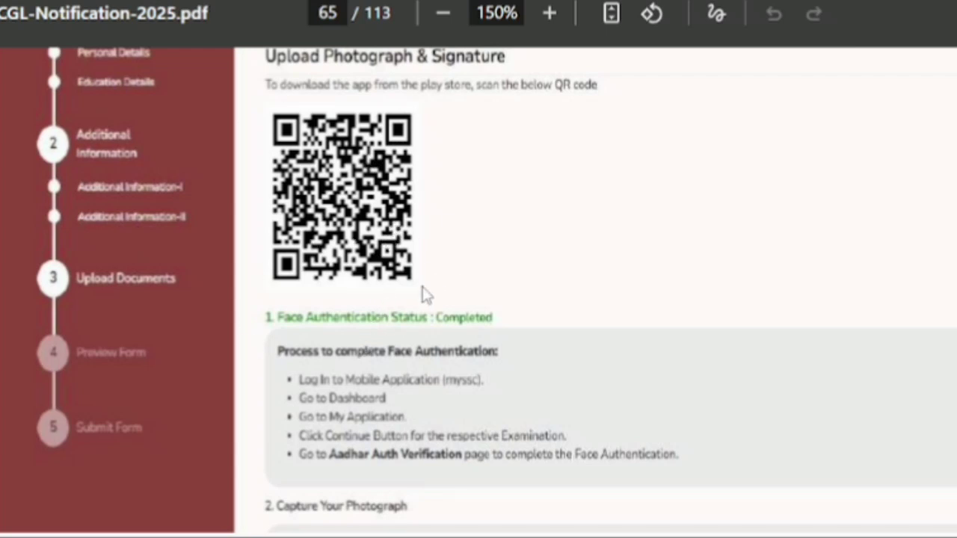
scroll(366, 295, up, 3)
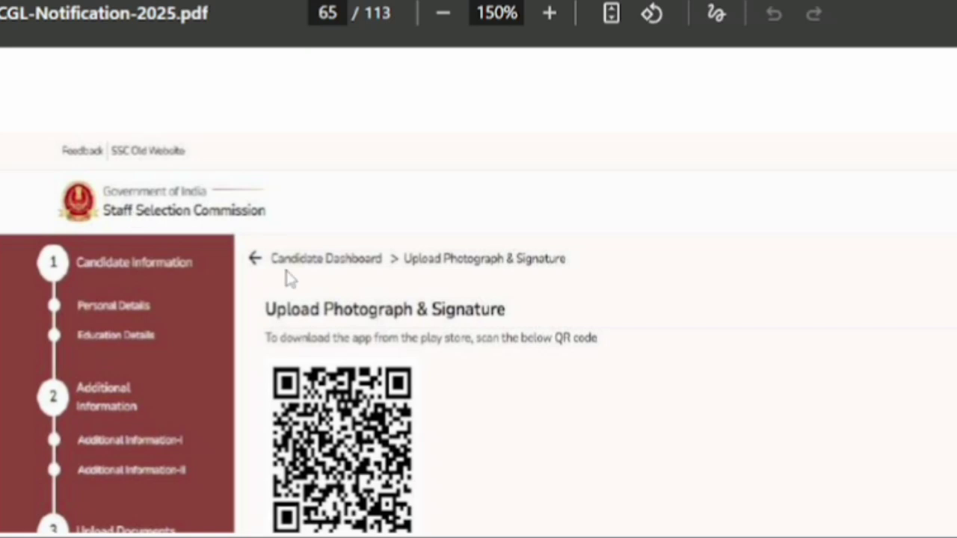
scroll(286, 278, down, 3)
scroll(407, 325, down, 4)
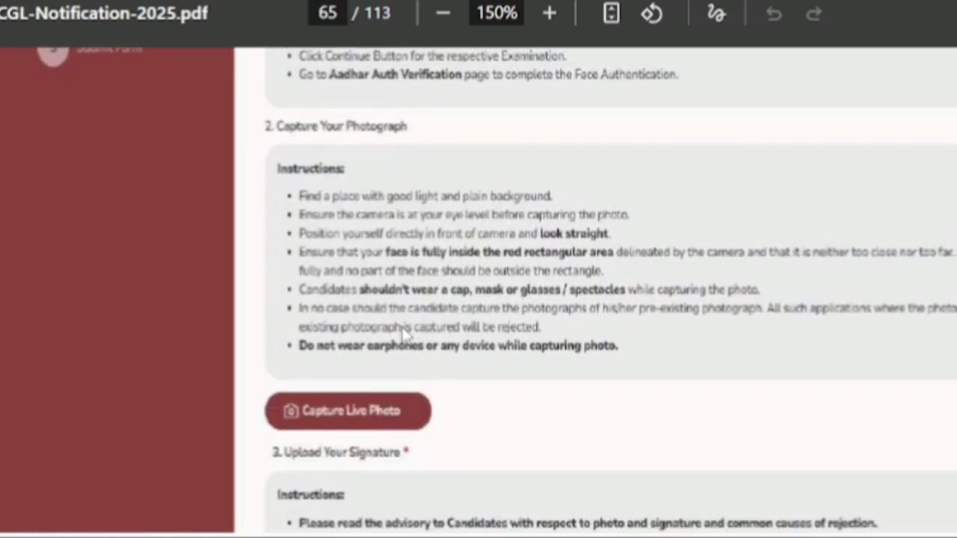
scroll(471, 323, up, 1)
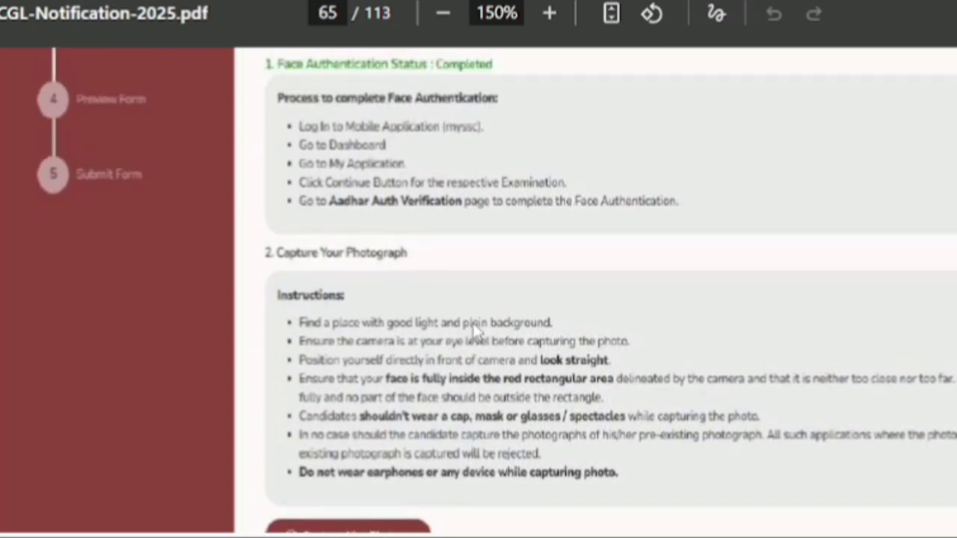
scroll(479, 321, down, 1)
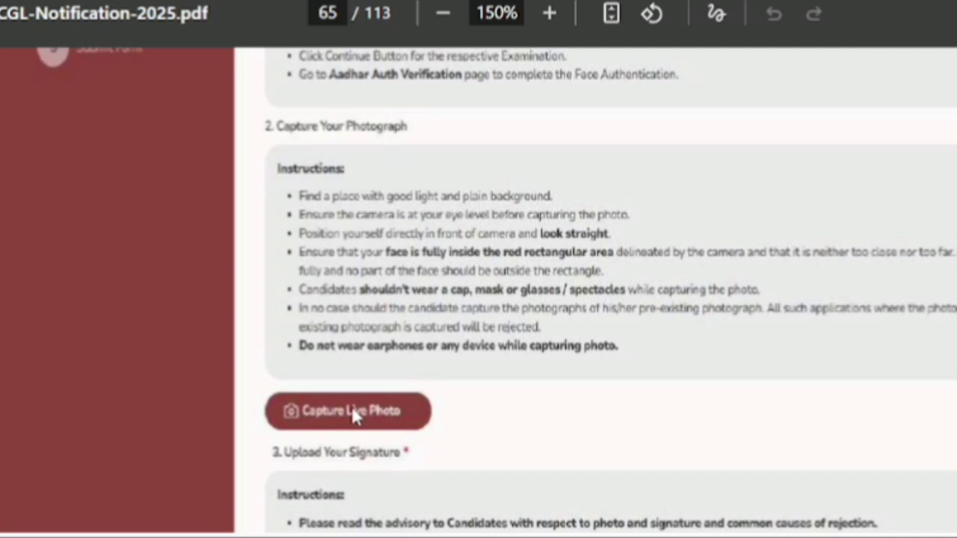
scroll(352, 412, down, 3)
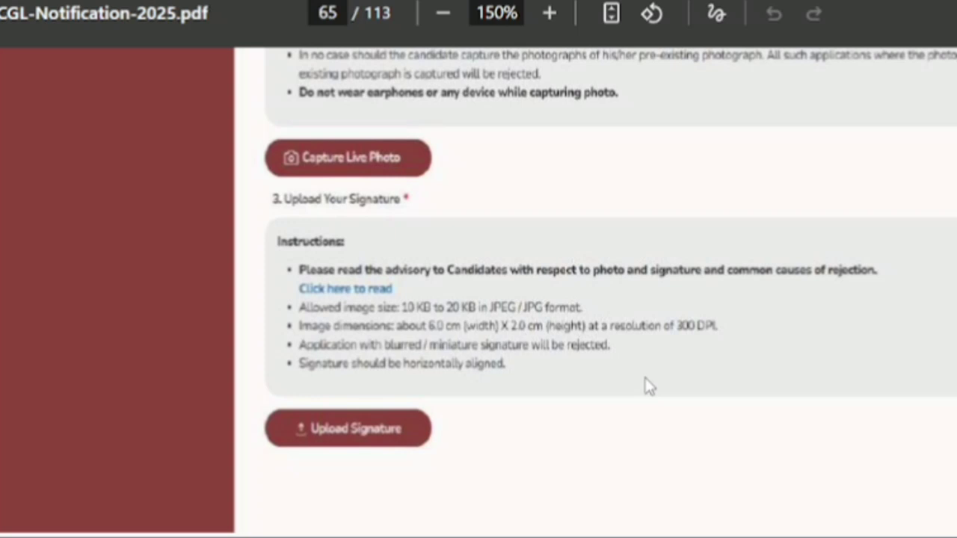
Examine the Declaration page, covering the three declaration statements, the agreement checkbox and the Captcha field.
scroll(649, 385, down, 10)
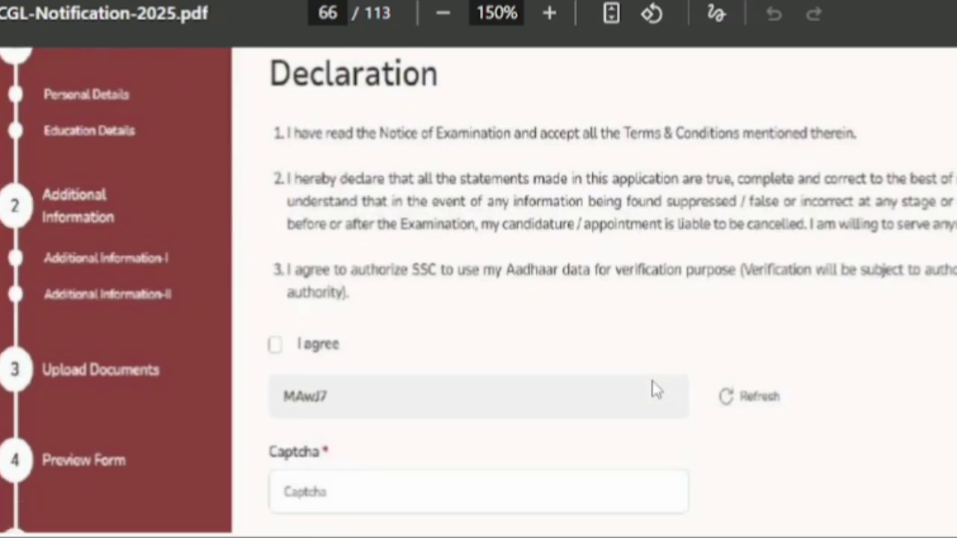
scroll(650, 386, down, 3)
scroll(688, 379, up, 3)
scroll(532, 474, down, 3)
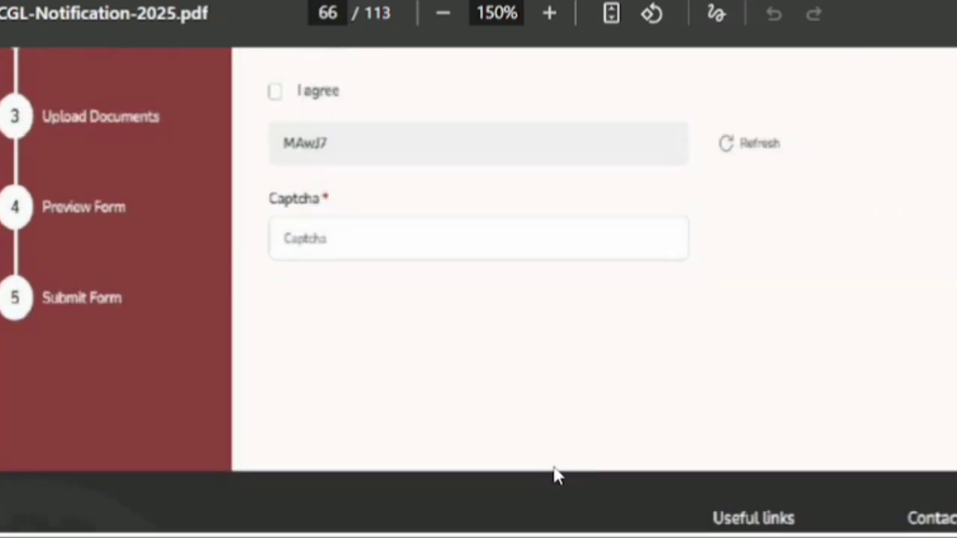
Review the sample Print Form from the candidate's details and addresses through qualifications, centre preferences, fee payment and declaration.
scroll(636, 324, down, 9)
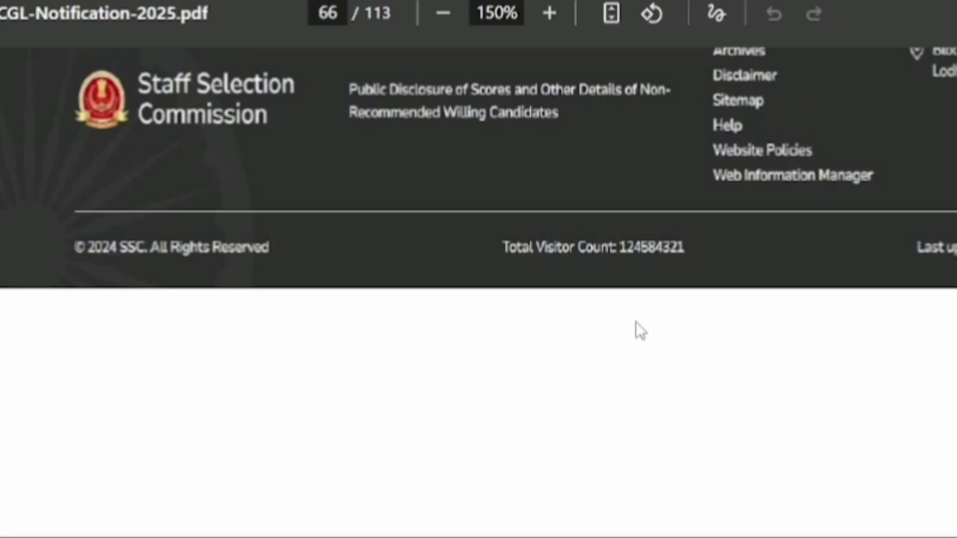
scroll(637, 326, down, 10)
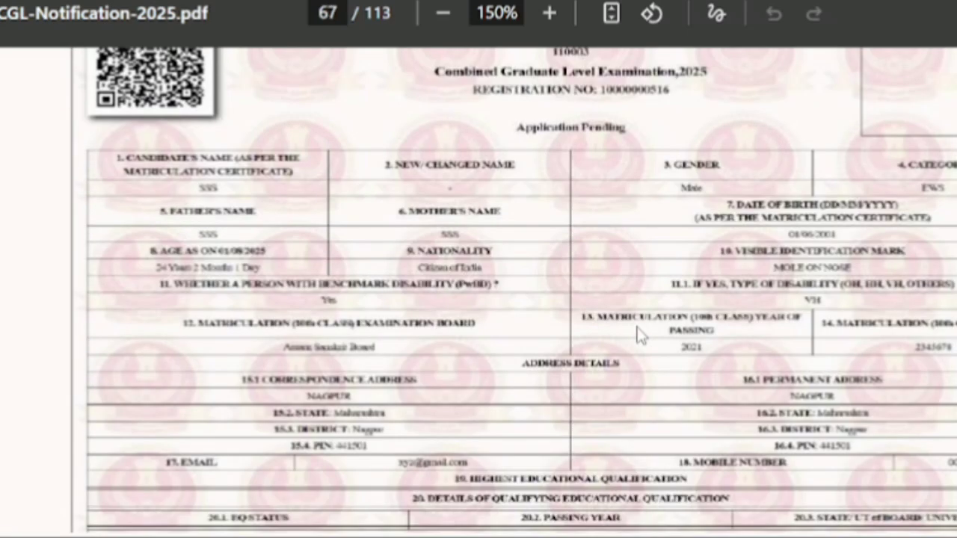
scroll(637, 335, down, 3)
scroll(642, 336, up, 6)
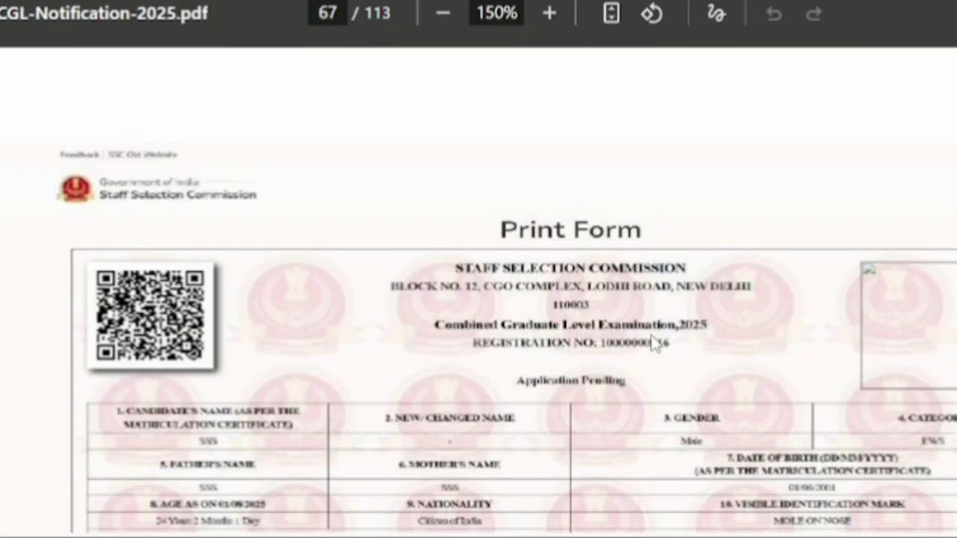
scroll(656, 343, down, 2)
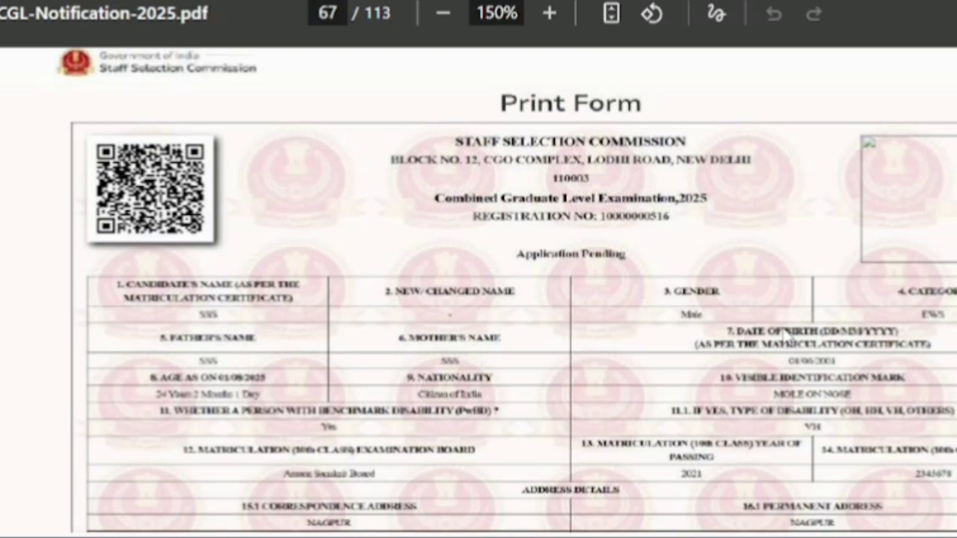
scroll(774, 277, down, 4)
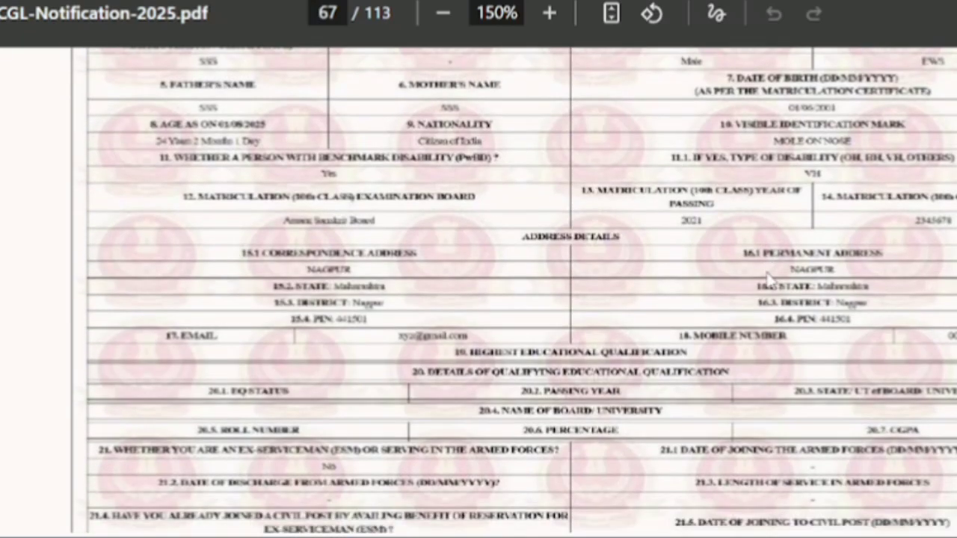
scroll(676, 337, down, 4)
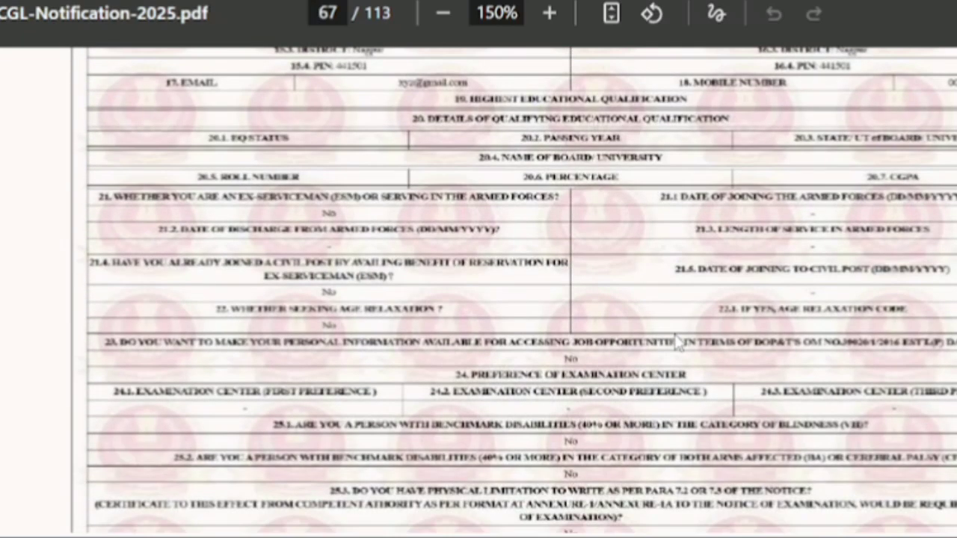
scroll(676, 337, down, 5)
scroll(676, 337, down, 5)
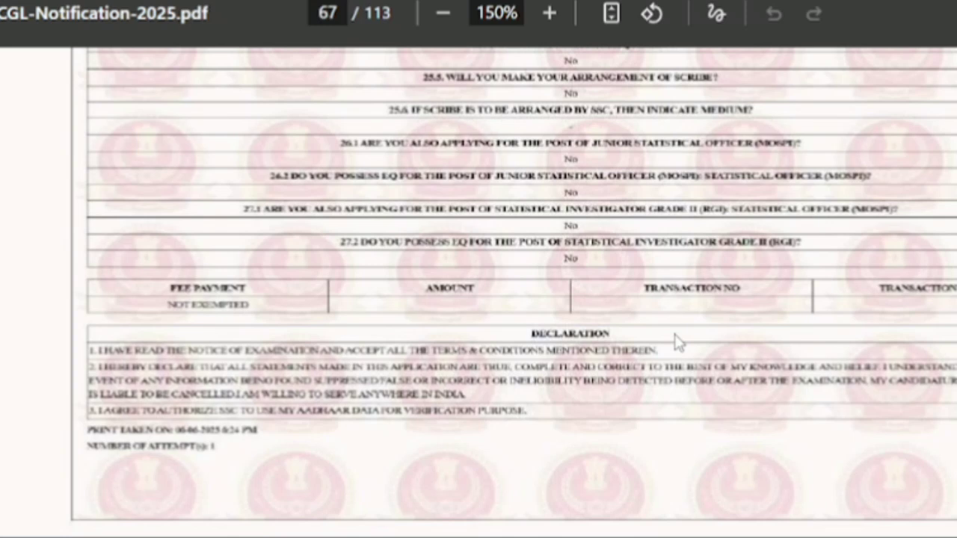